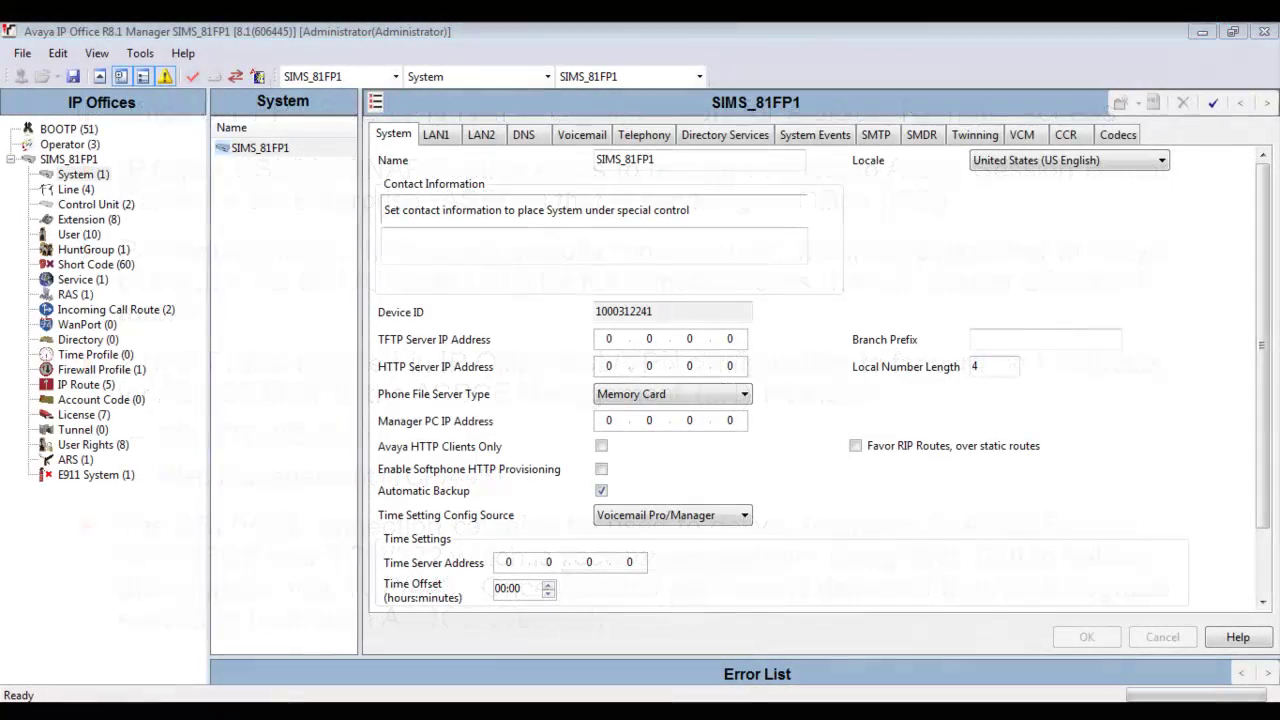
Open the AVAYA_SUPPORT service's NAPT tab and add a new rule with application Custom
left_click(85, 280)
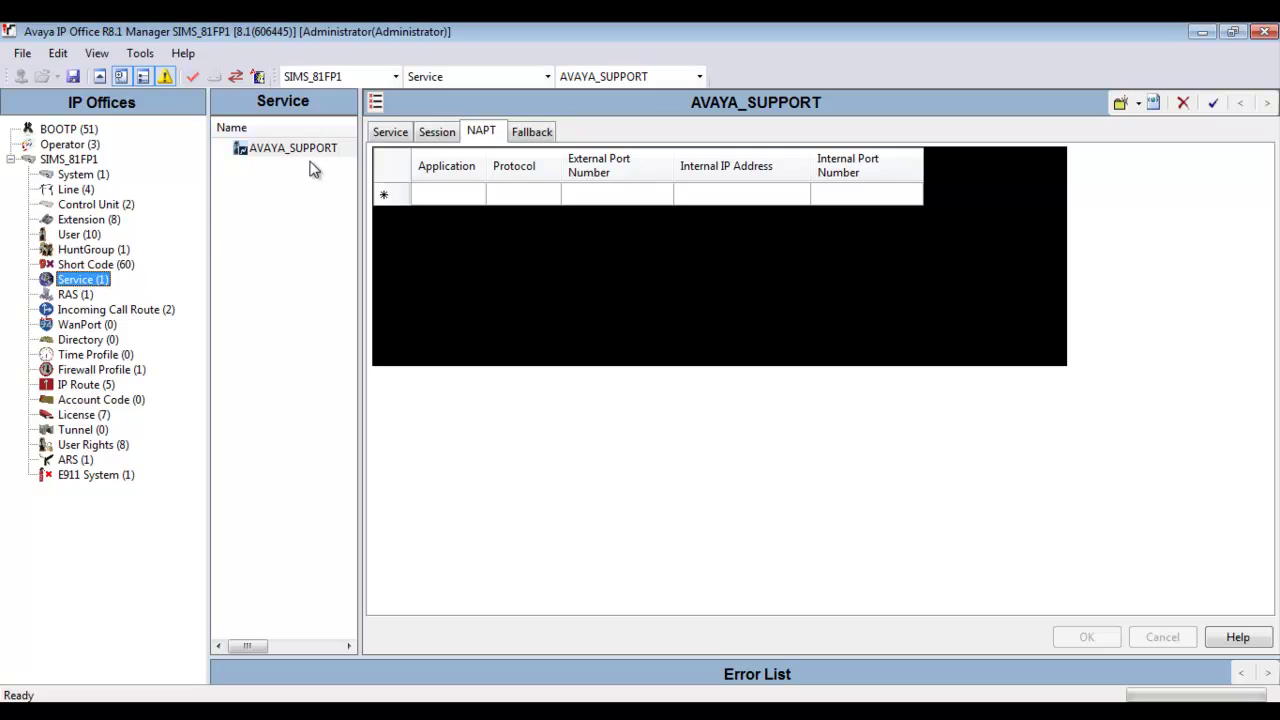
left_click(318, 150)
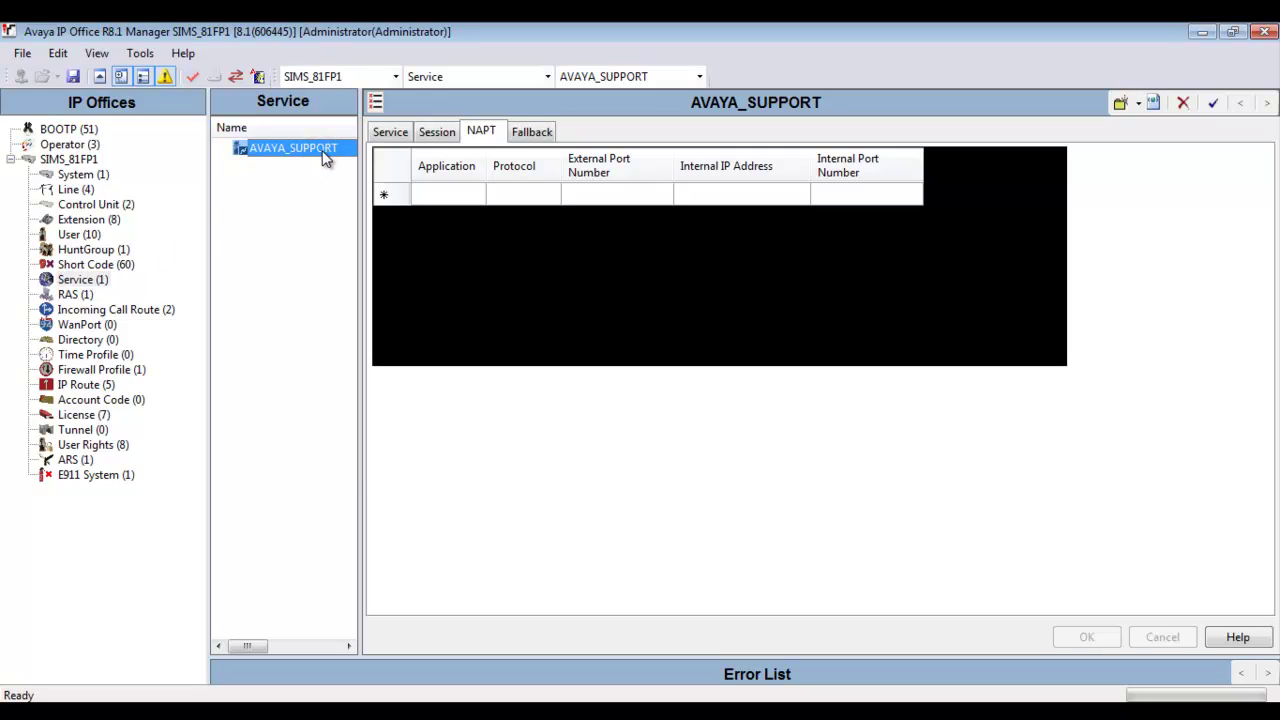
left_click(478, 135)
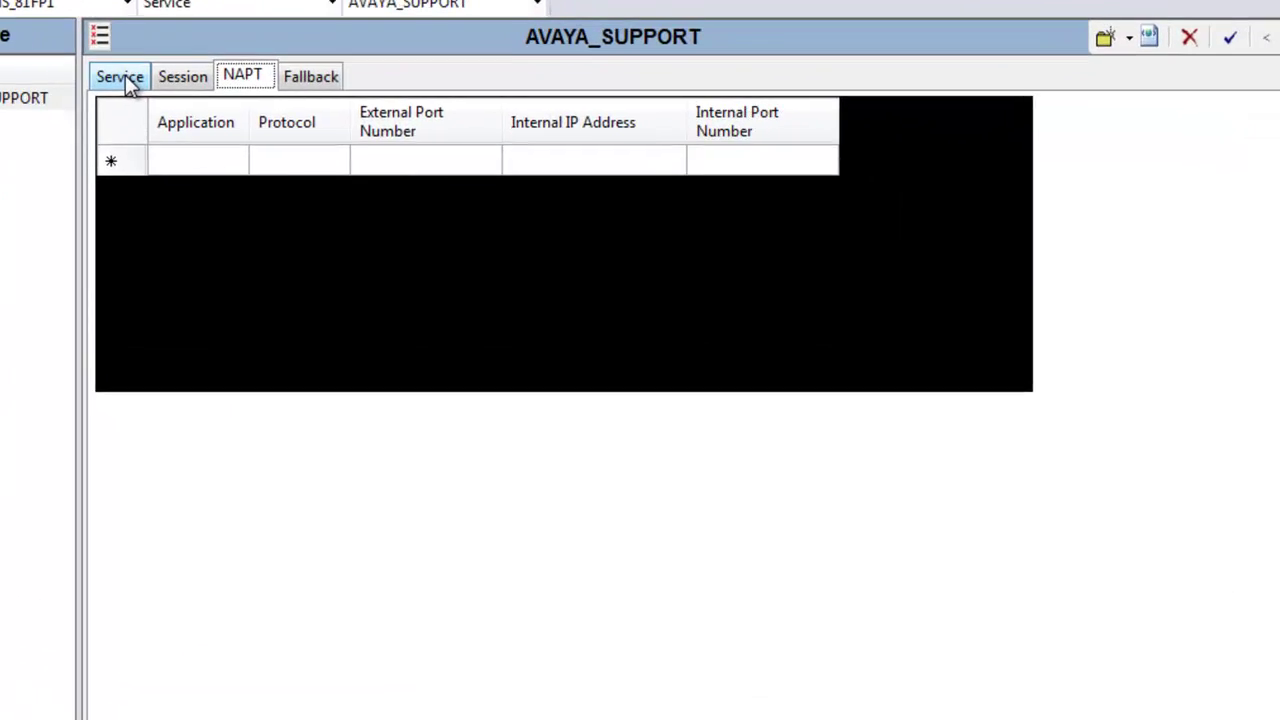
left_click(407, 186)
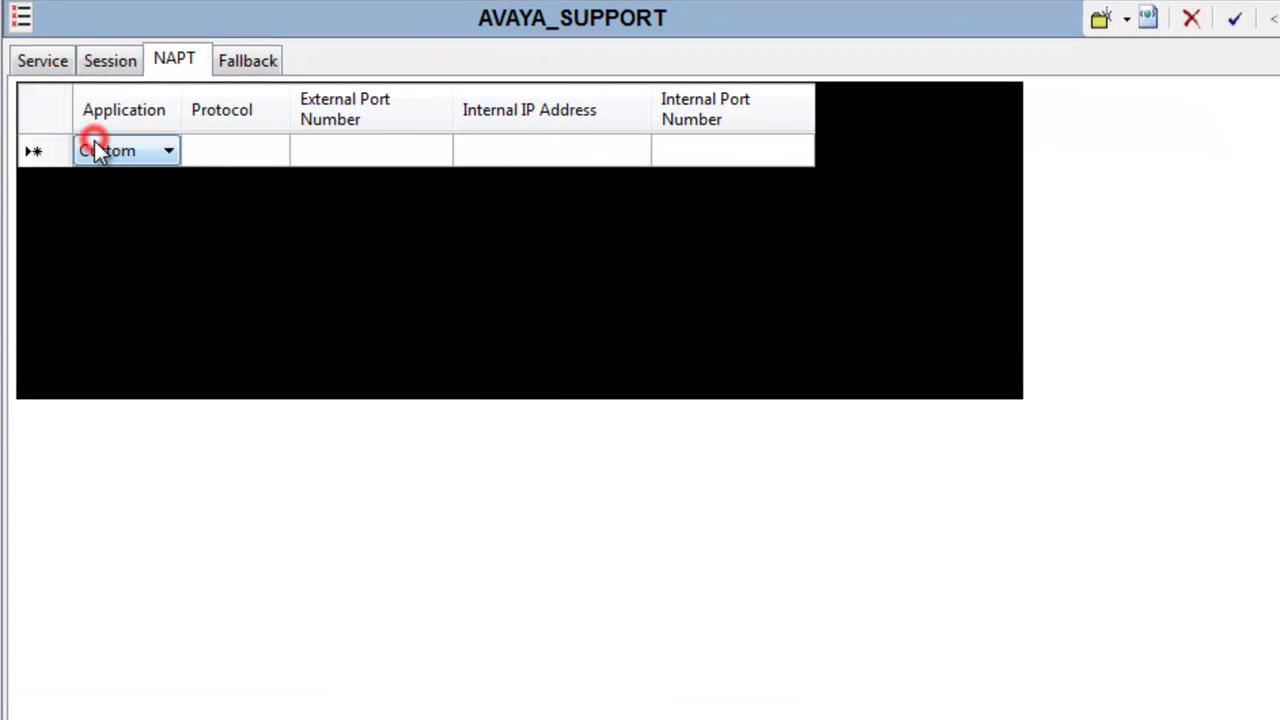
left_click(170, 152)
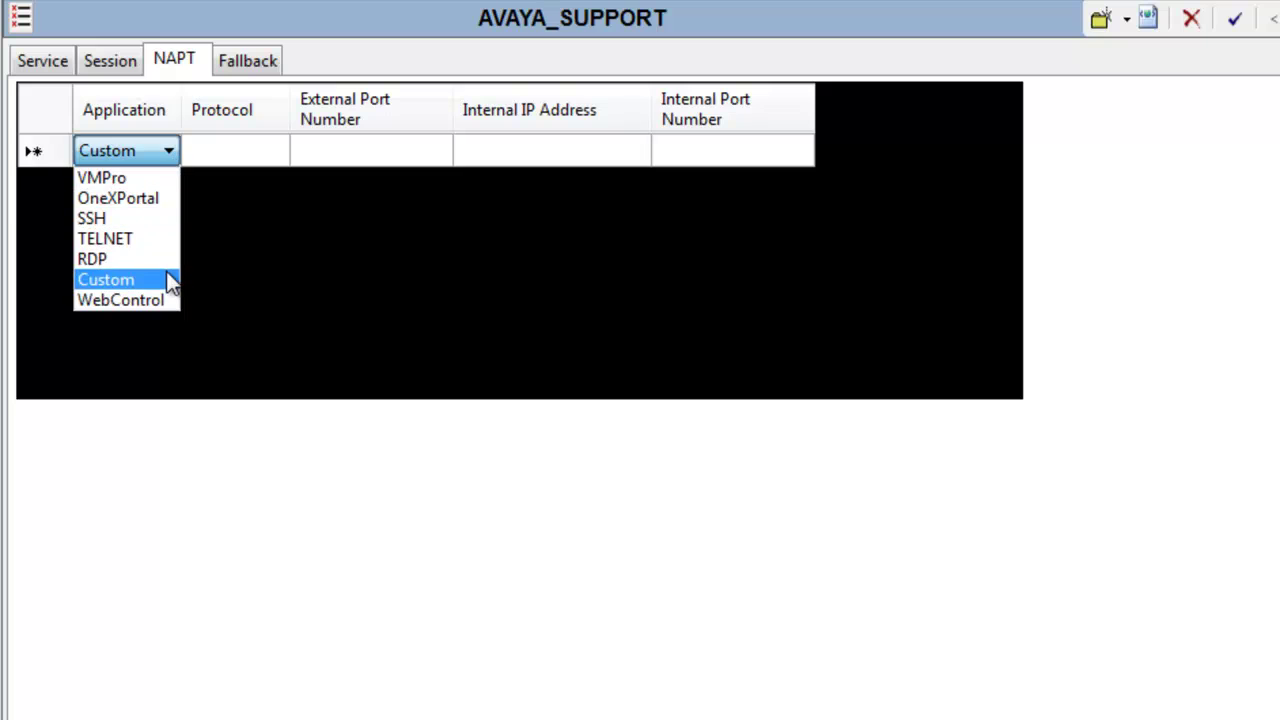
left_click(166, 280)
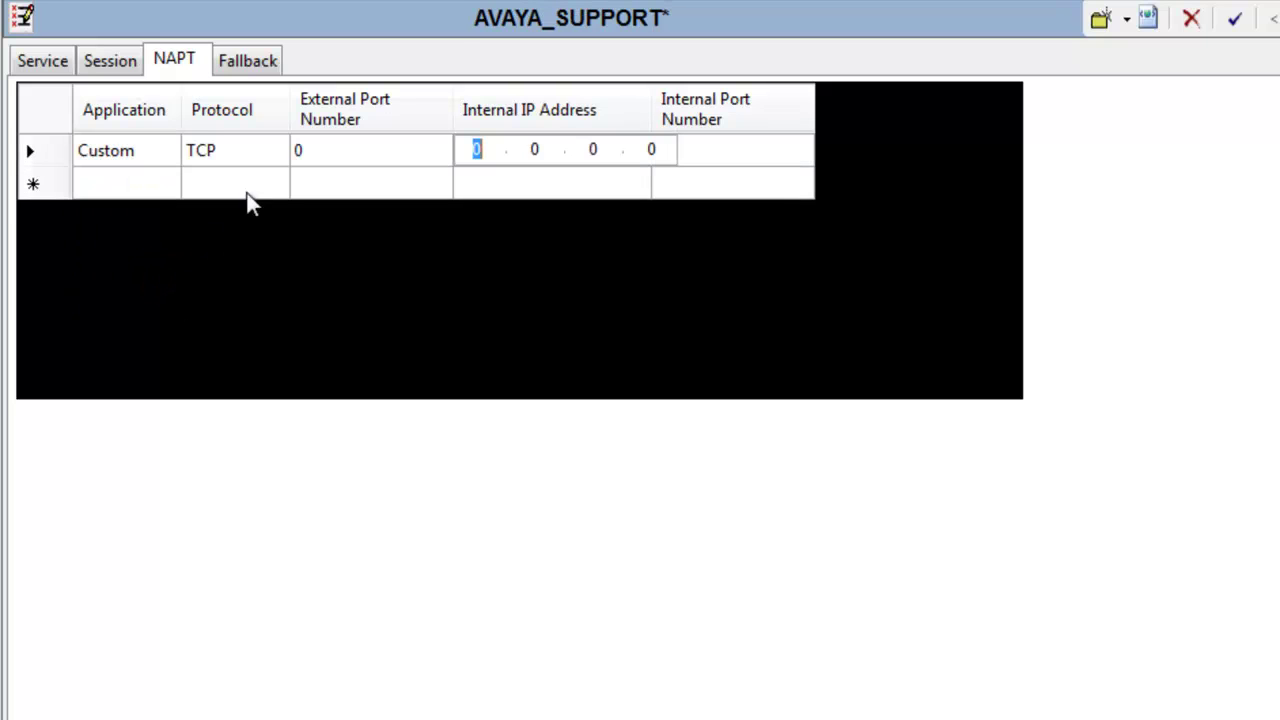
Set the rule to external port 222, internal IP 192.168.1.133 and internal port 222
left_click(317, 149)
key("BackSpace")
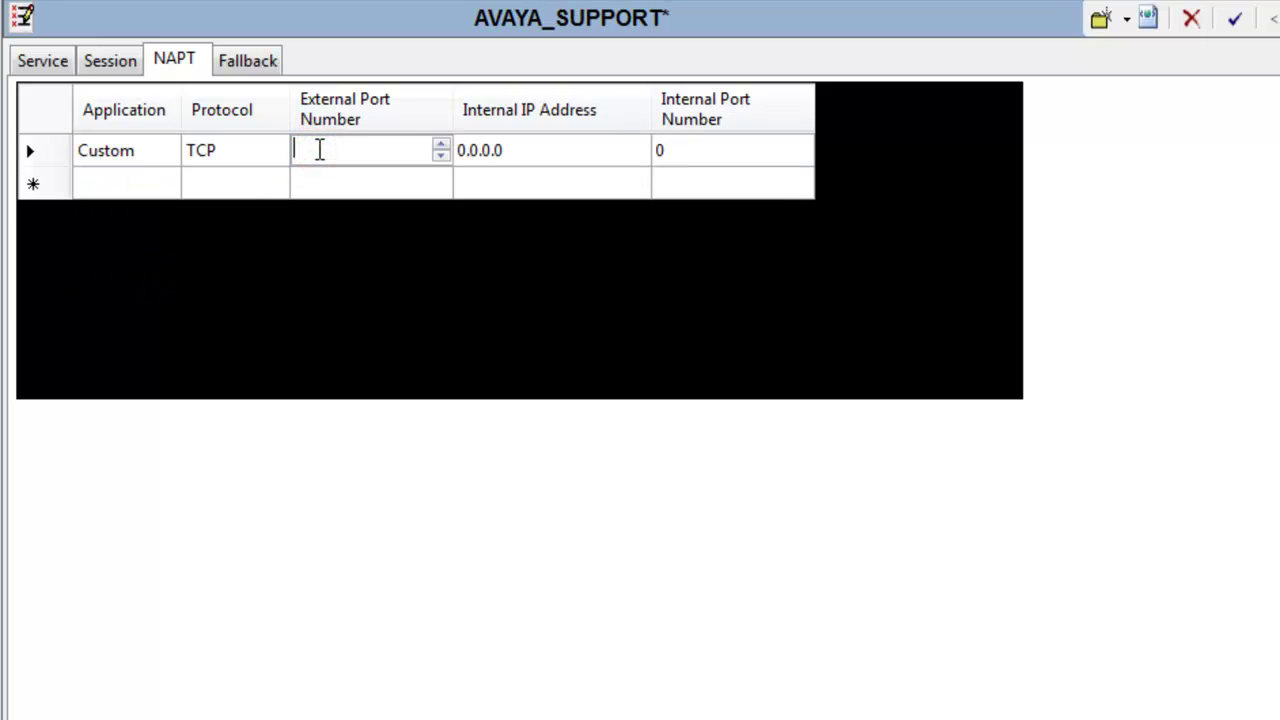
type("222")
left_click(522, 148)
type("192.")
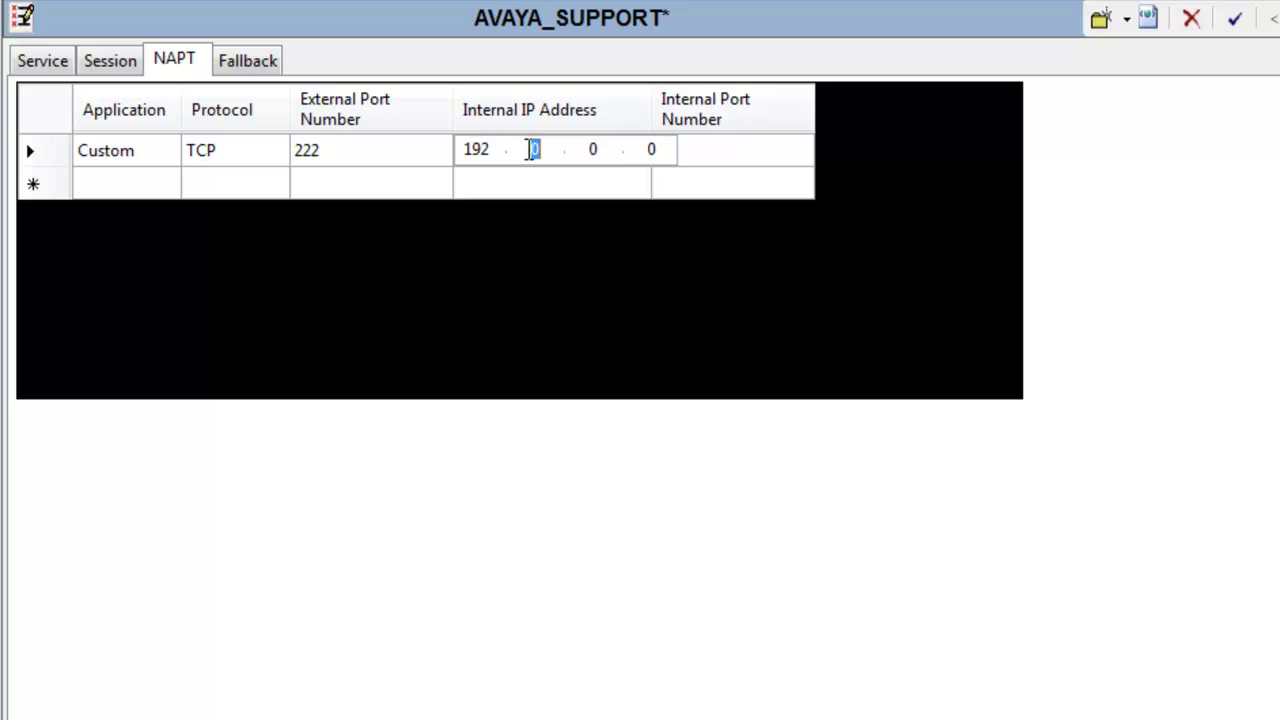
type("168.1")
key("period")
type("133")
key("Return")
left_click(686, 146)
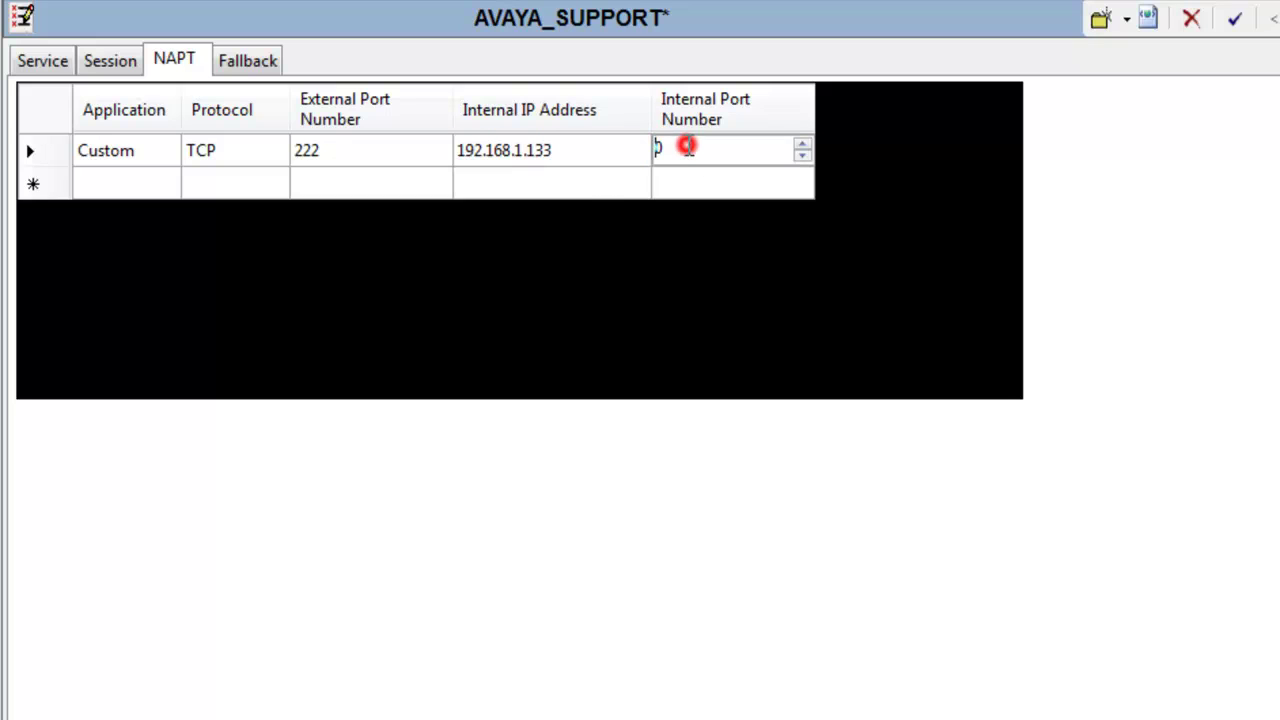
type("222")
left_click(688, 215)
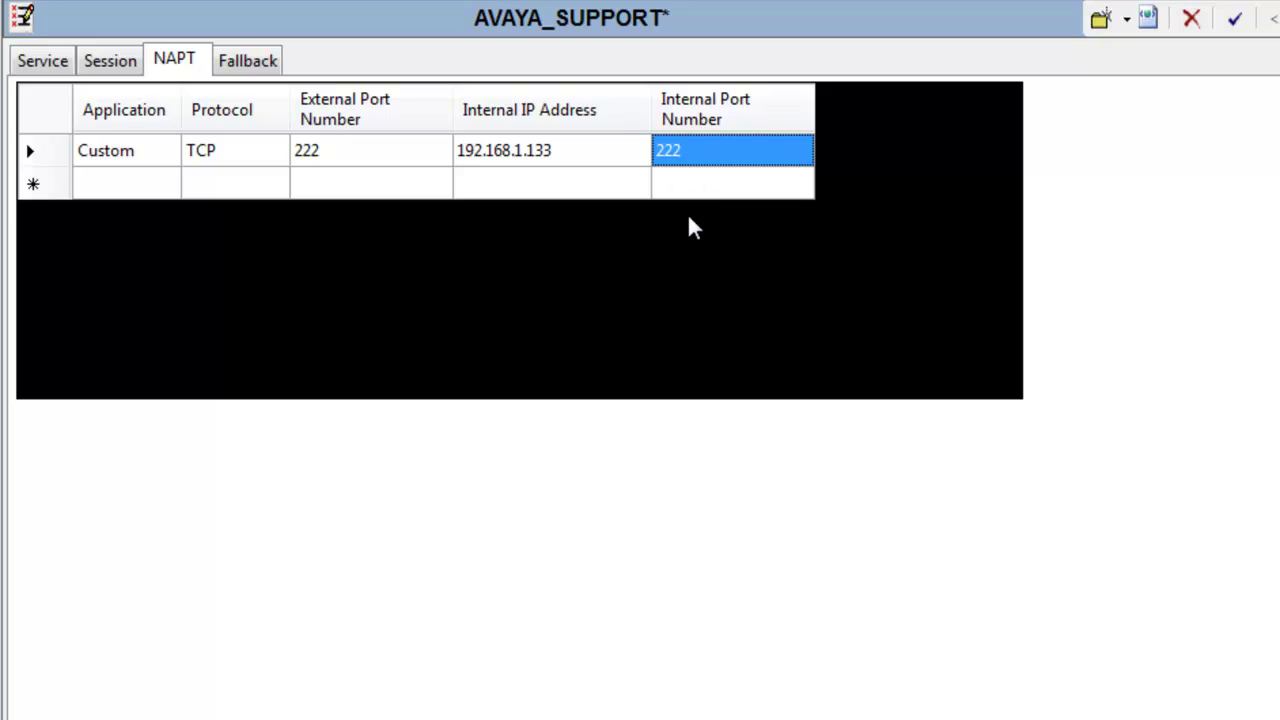
Add a second Custom NAPT rule with external port 443
left_click(169, 187)
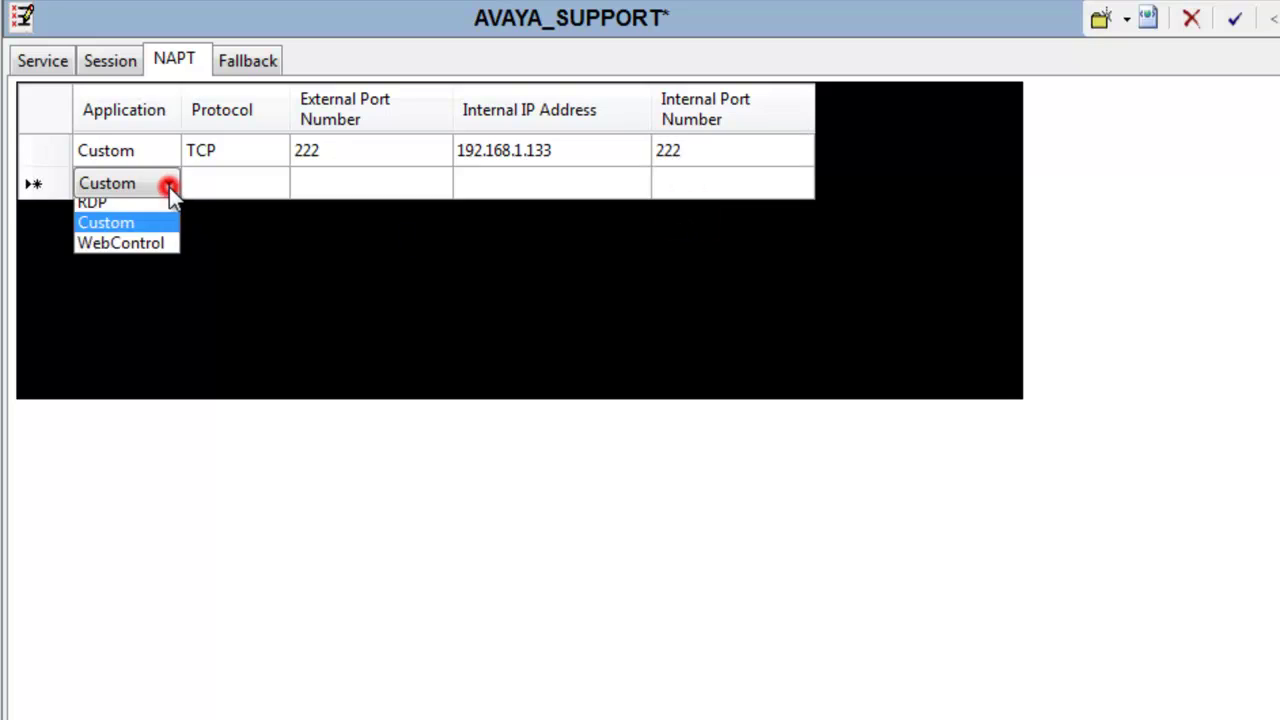
left_click(138, 311)
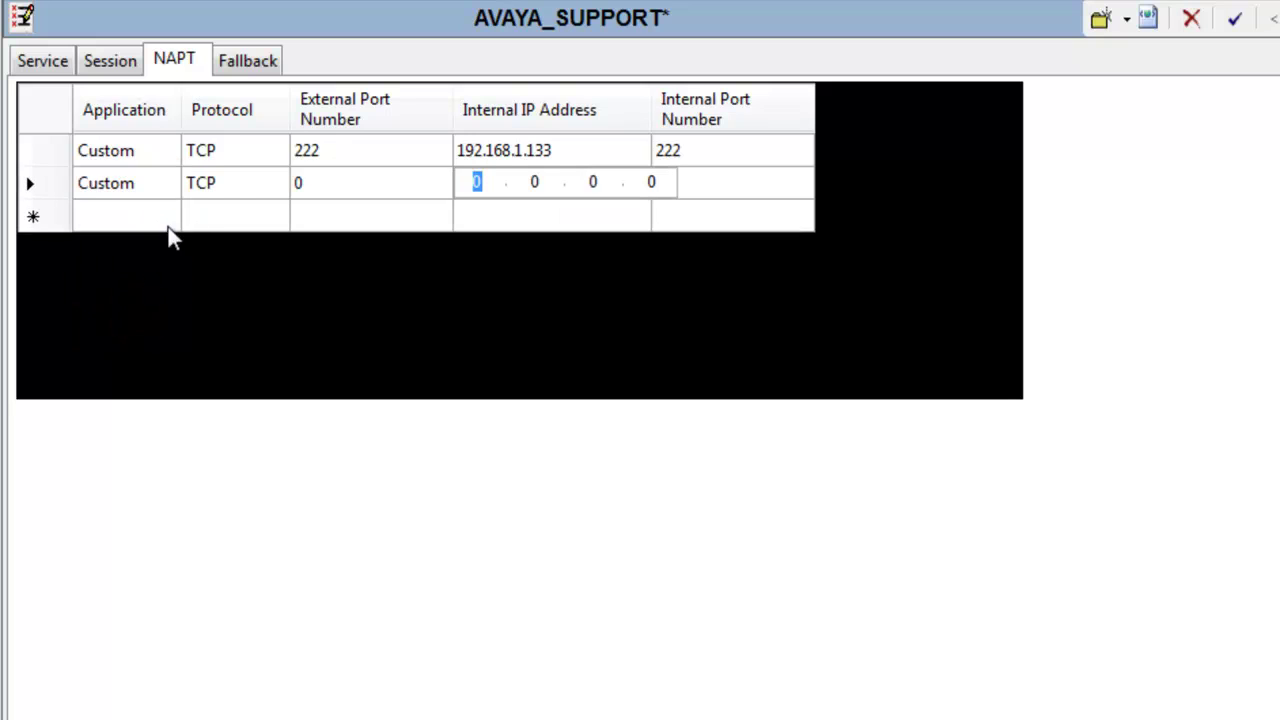
left_click(324, 181)
type("444")
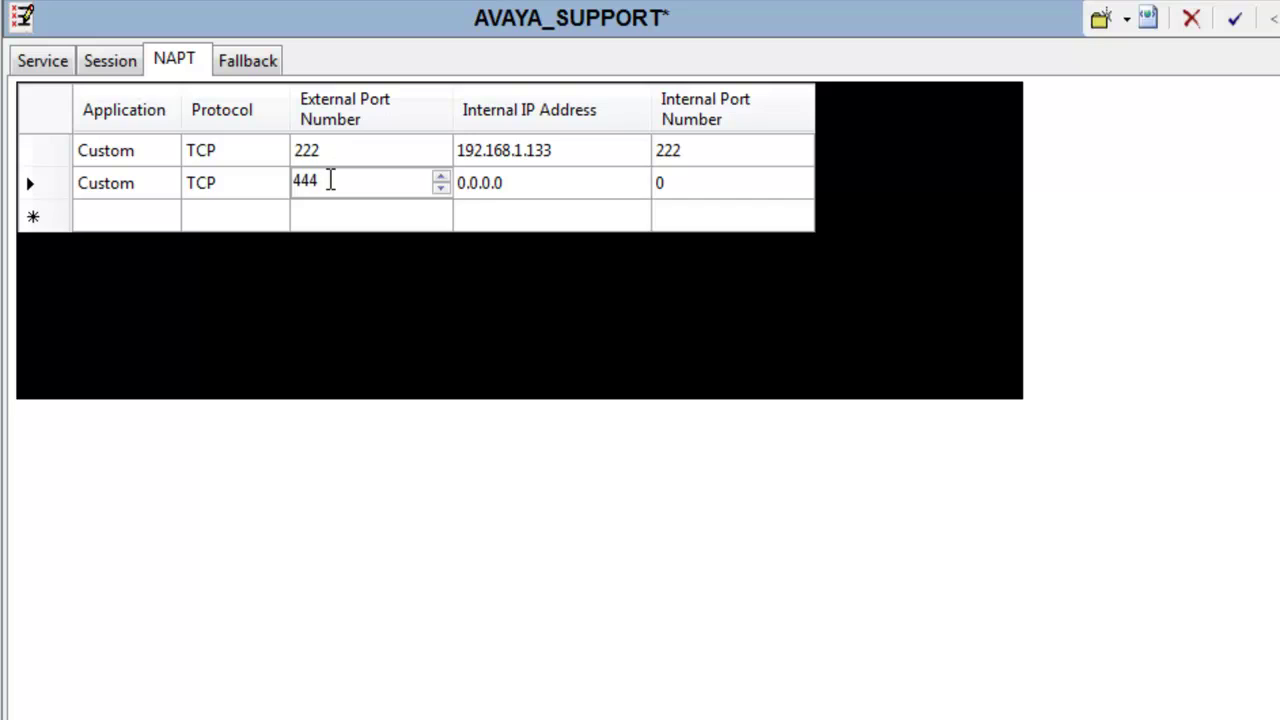
key("BackSpace")
type("3")
key("Return")
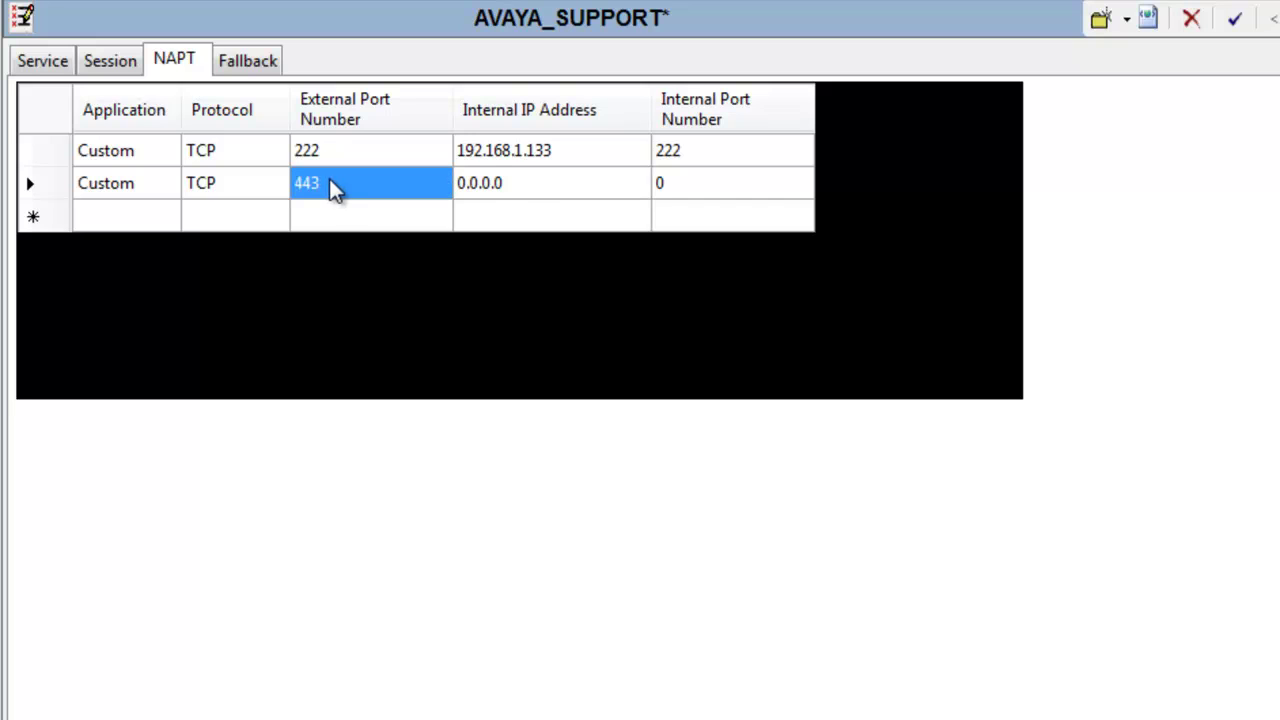
Point the second rule to internal IP 192.168.1.133 on internal port 443
left_click(534, 186)
type("192.168.1")
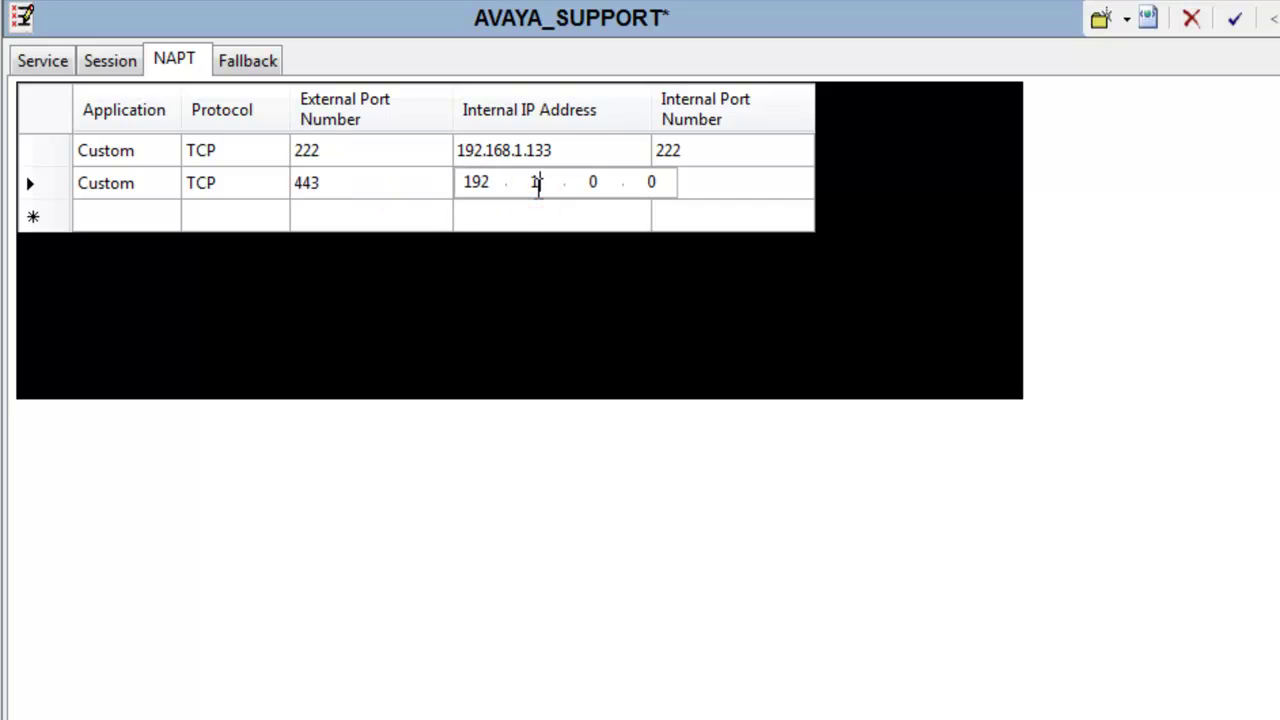
key("period")
type("133")
key("Return")
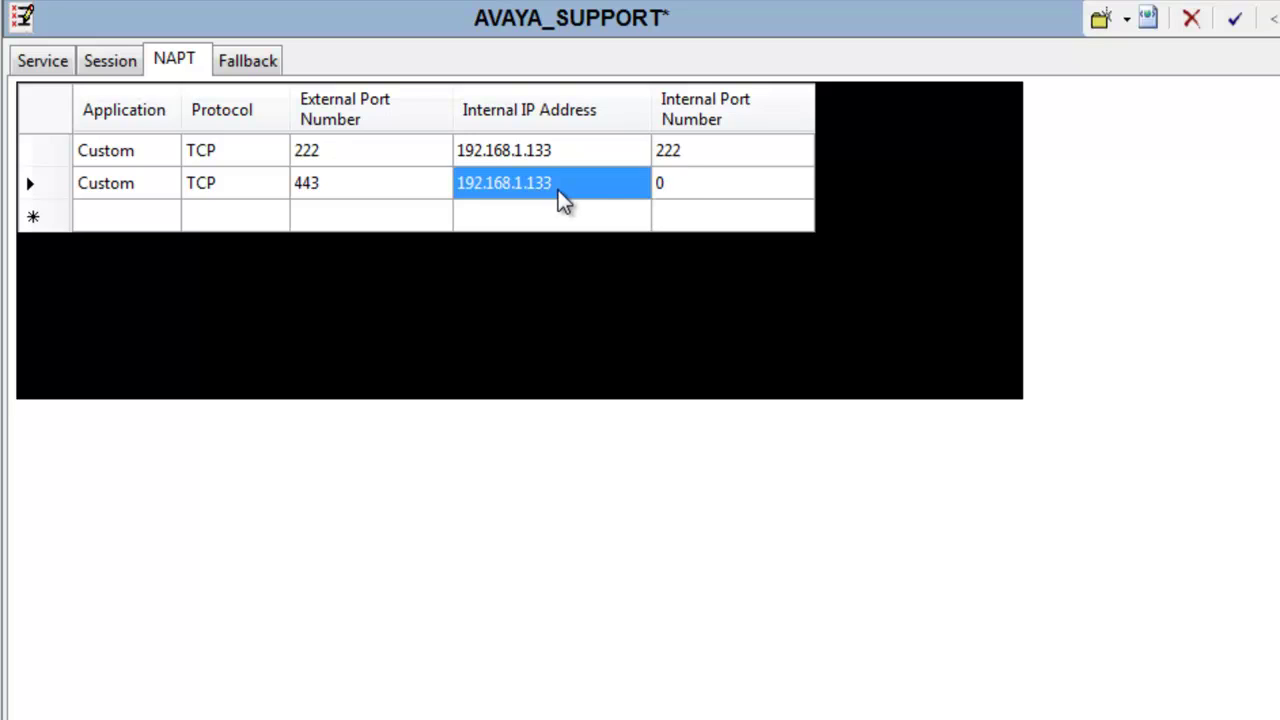
left_click(662, 182)
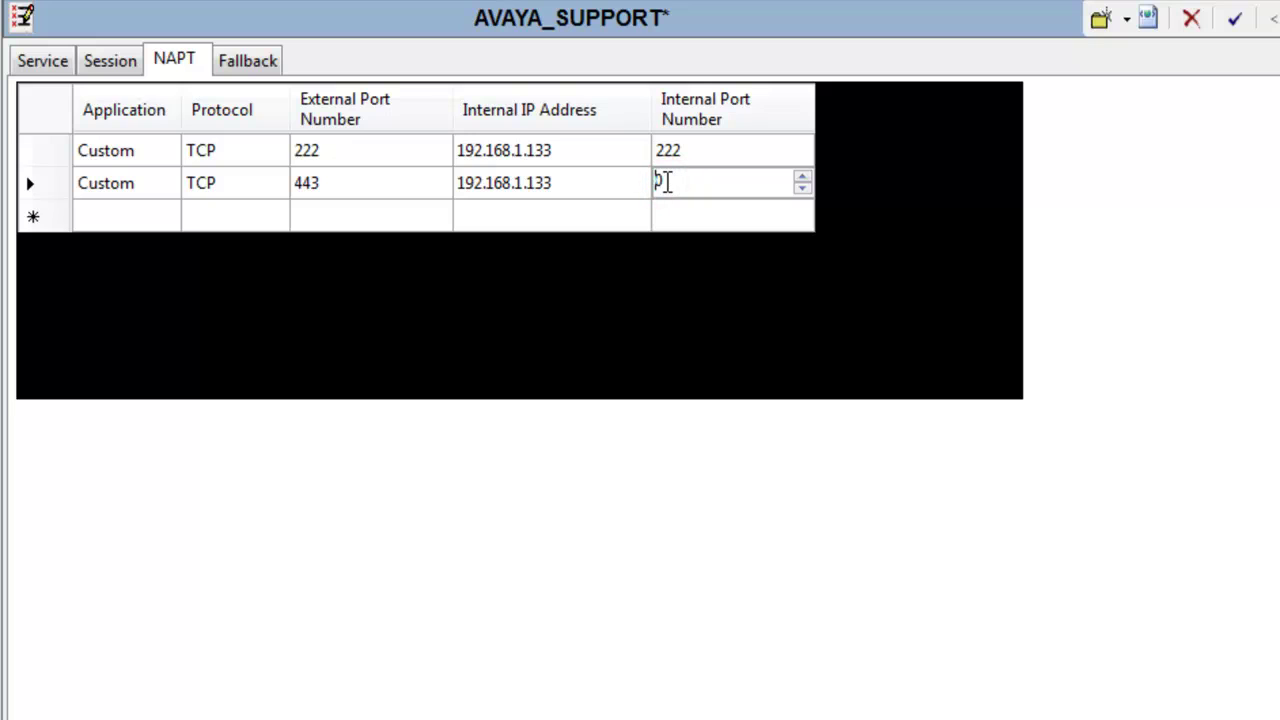
key("BackSpace")
type("443")
left_click(655, 364)
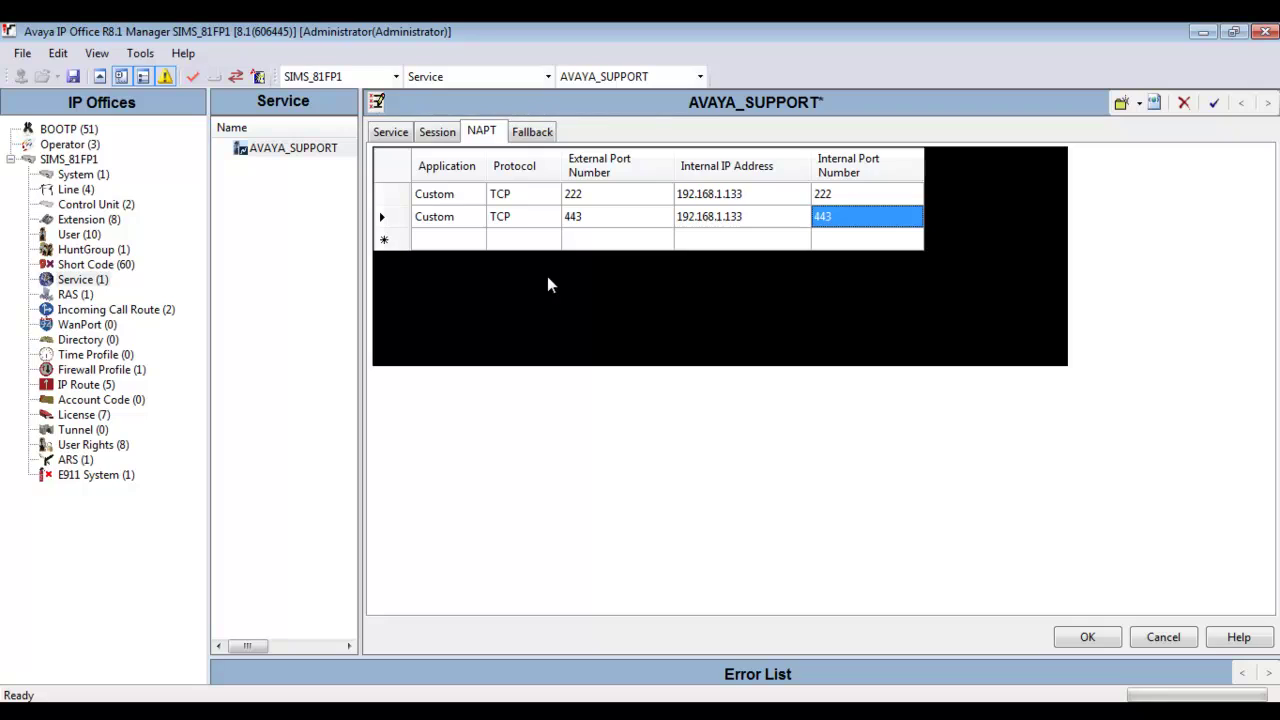
Accept the NAPT changes and save the configuration to SIMS_81FP1 using Merge
left_click(1060, 638)
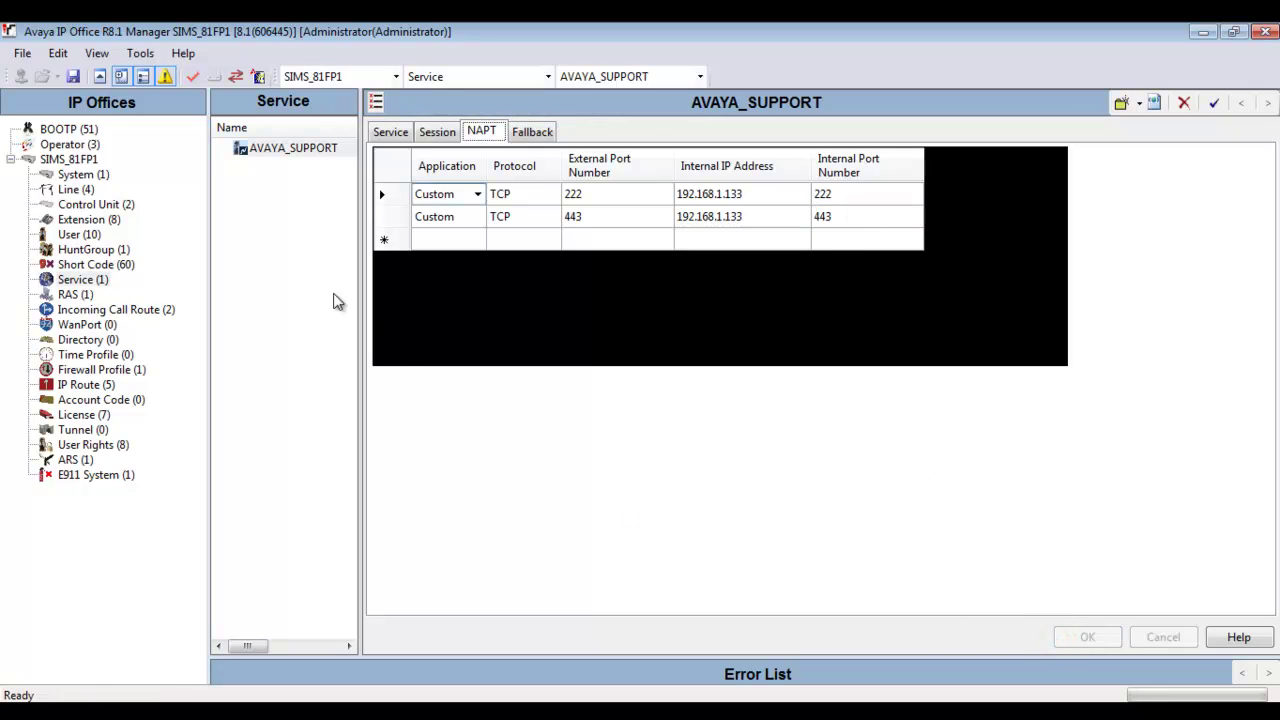
left_click(74, 78)
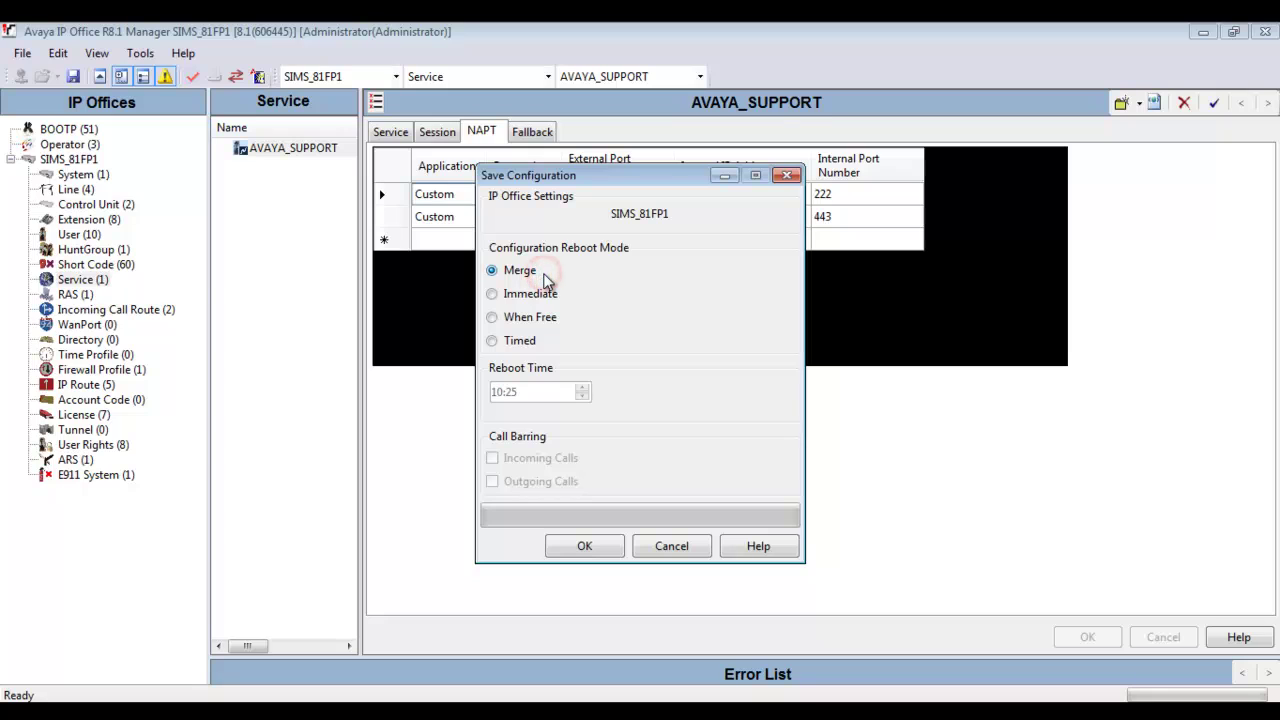
left_click(600, 551)
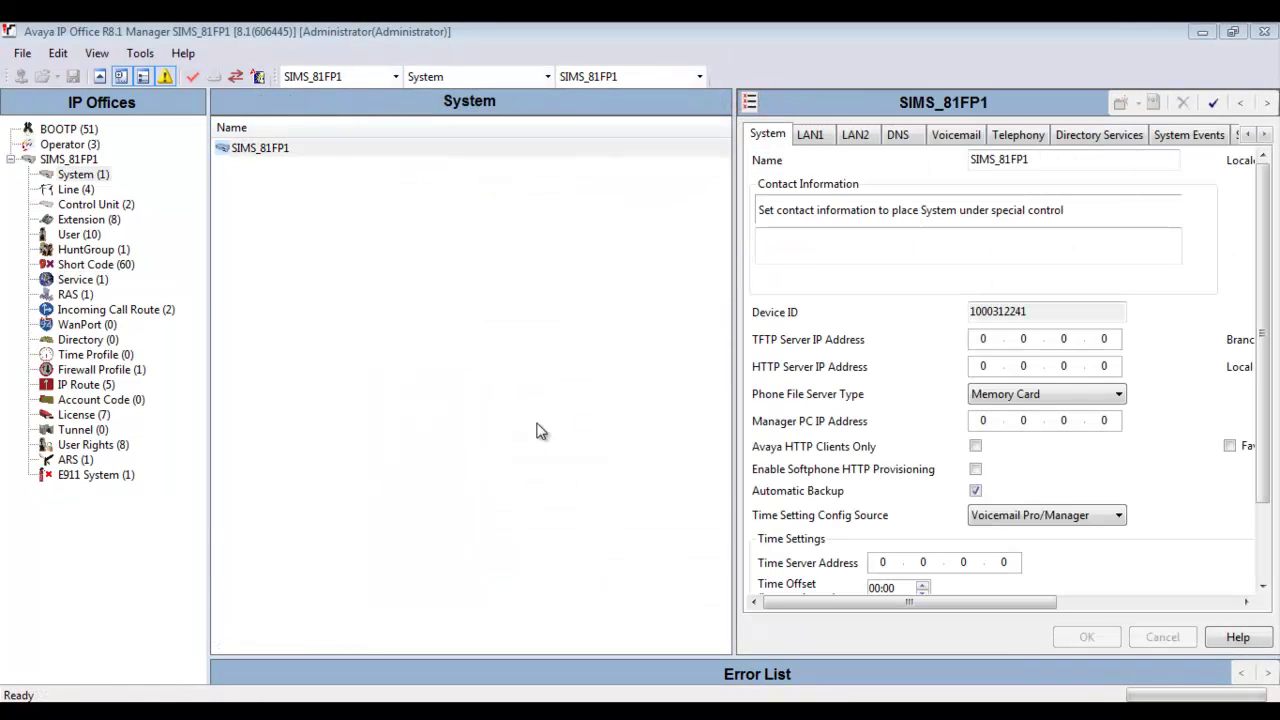
List the five IP routes and inspect the 8.8.8.8 route via 192.168.1.1 on LAN2
left_click(82, 386)
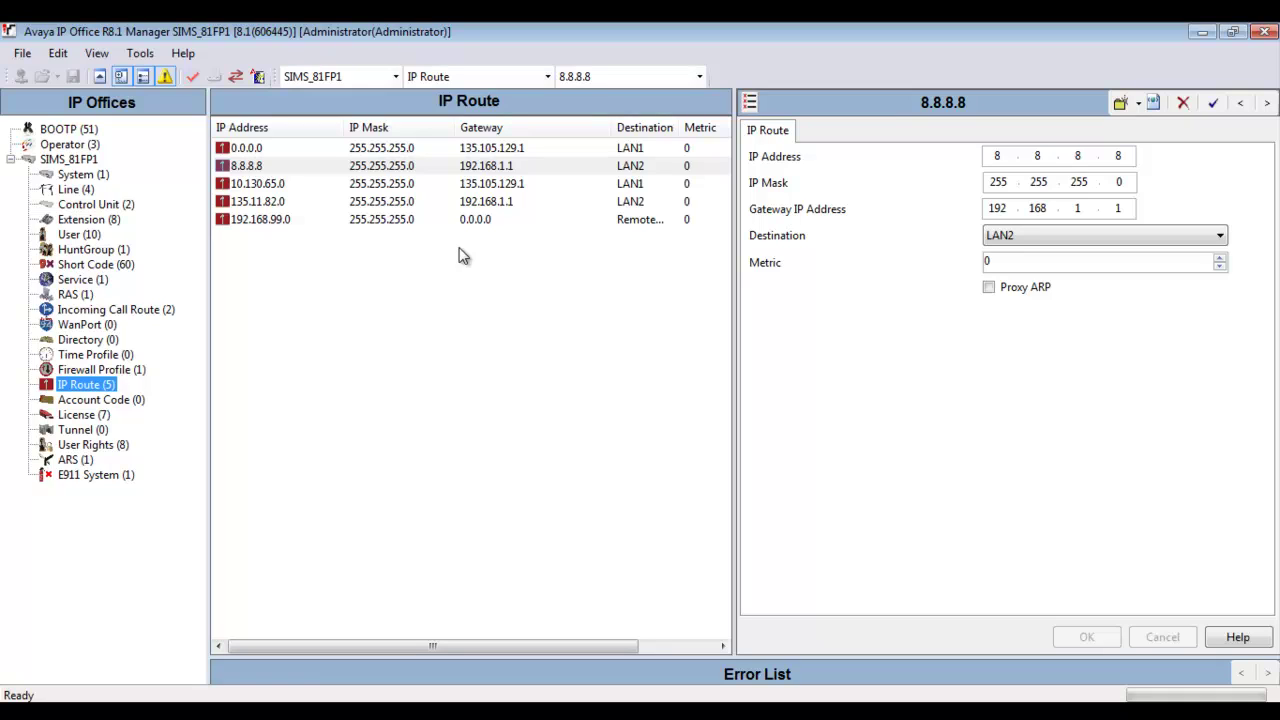
left_click(488, 166)
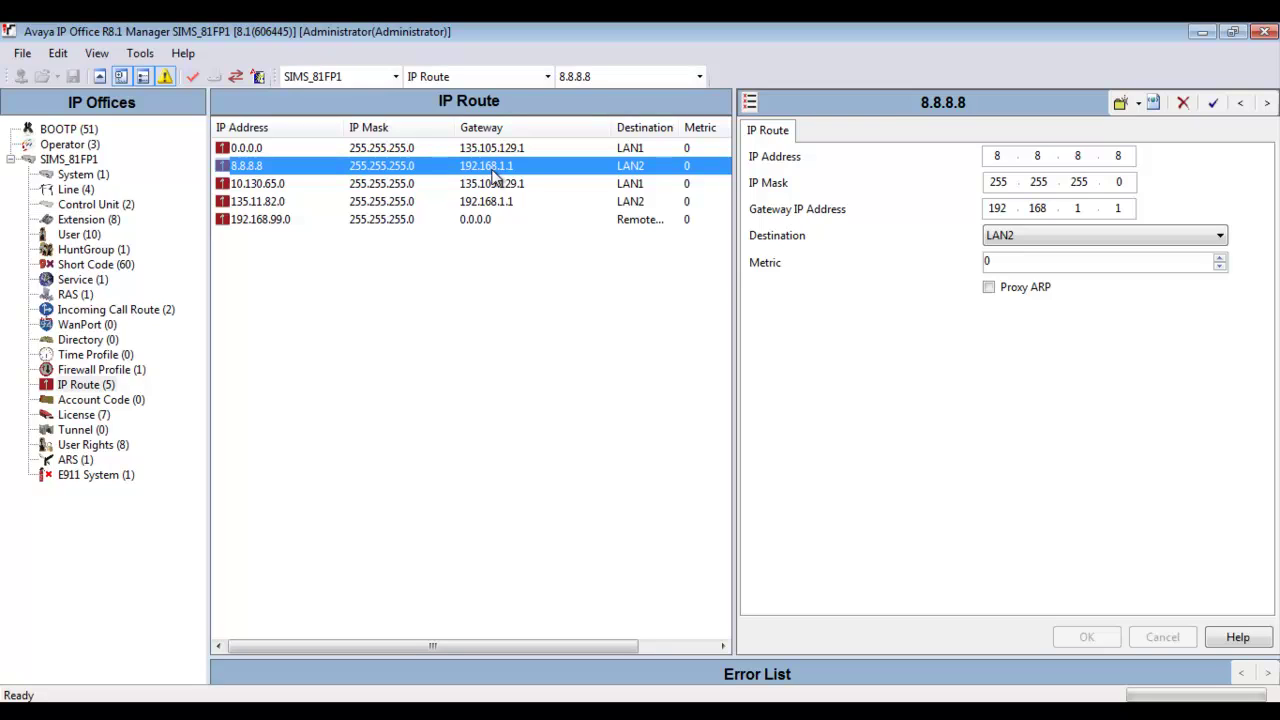
left_click(266, 283)
Create route 192.168.1.0/255.255.255.0 via gateway 192.168.1.1 with destination LAN2 and commit it
right_click(264, 283)
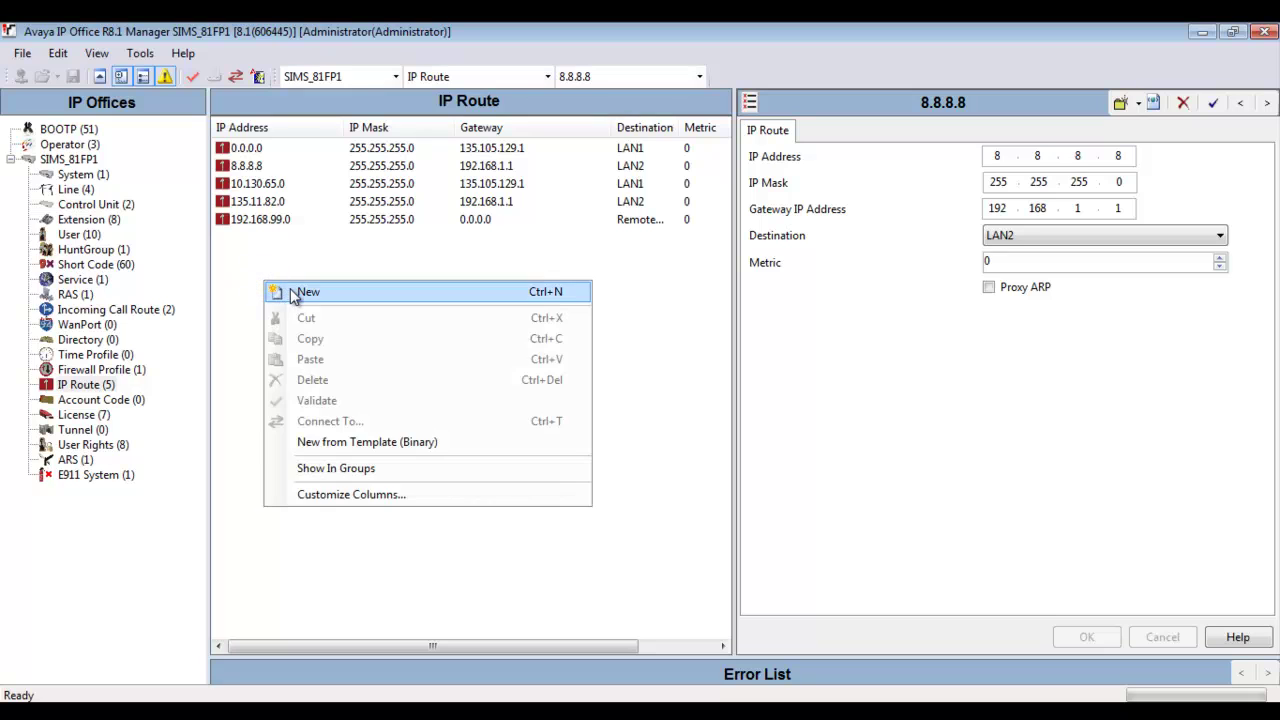
left_click(300, 292)
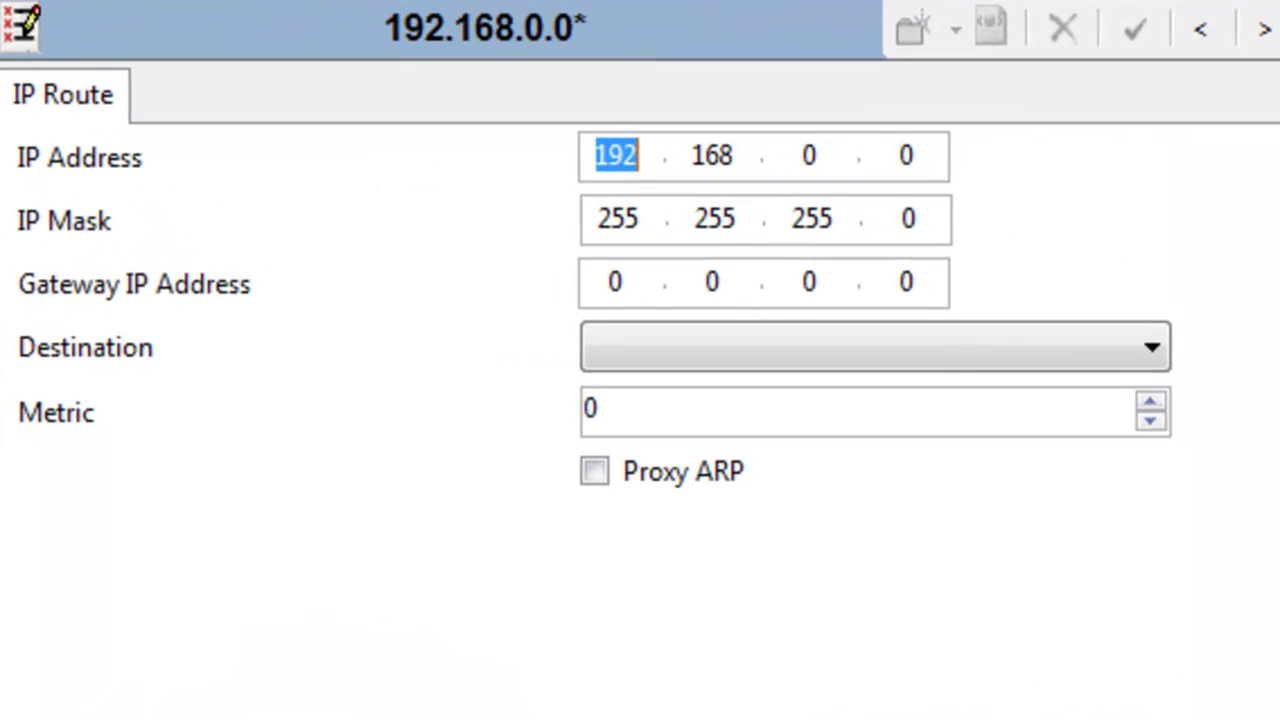
type("192.16")
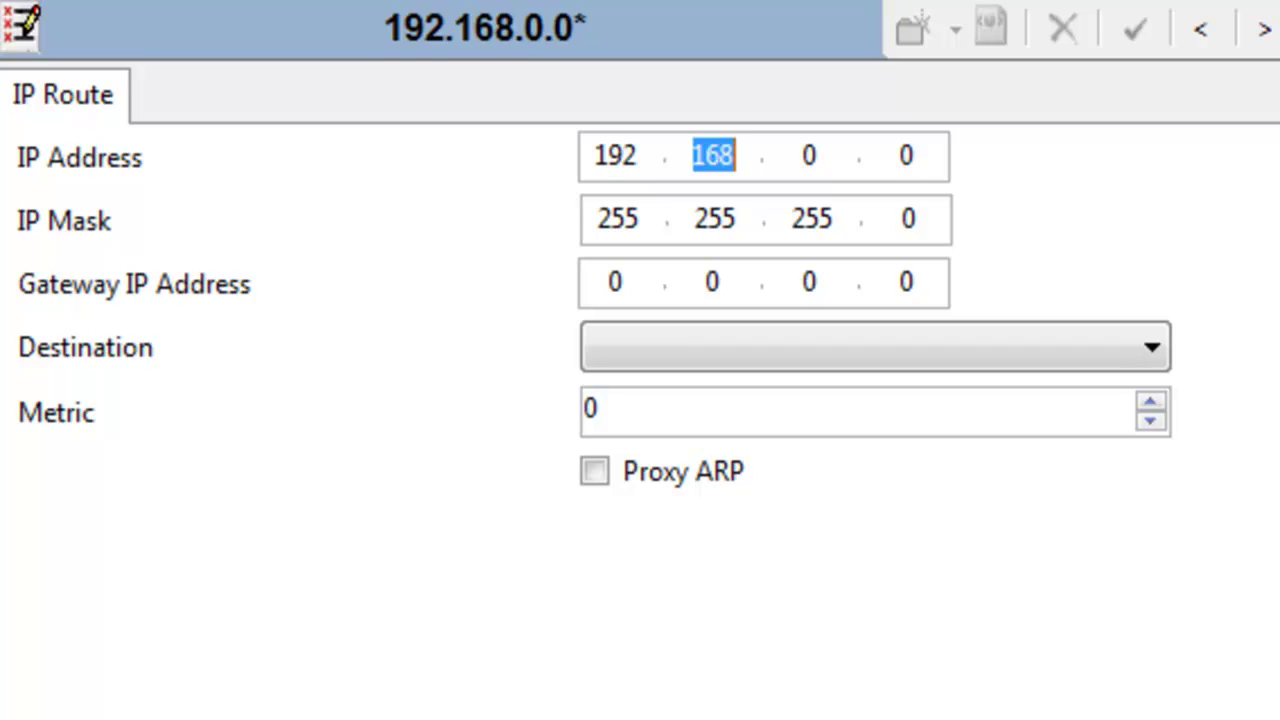
type("8.")
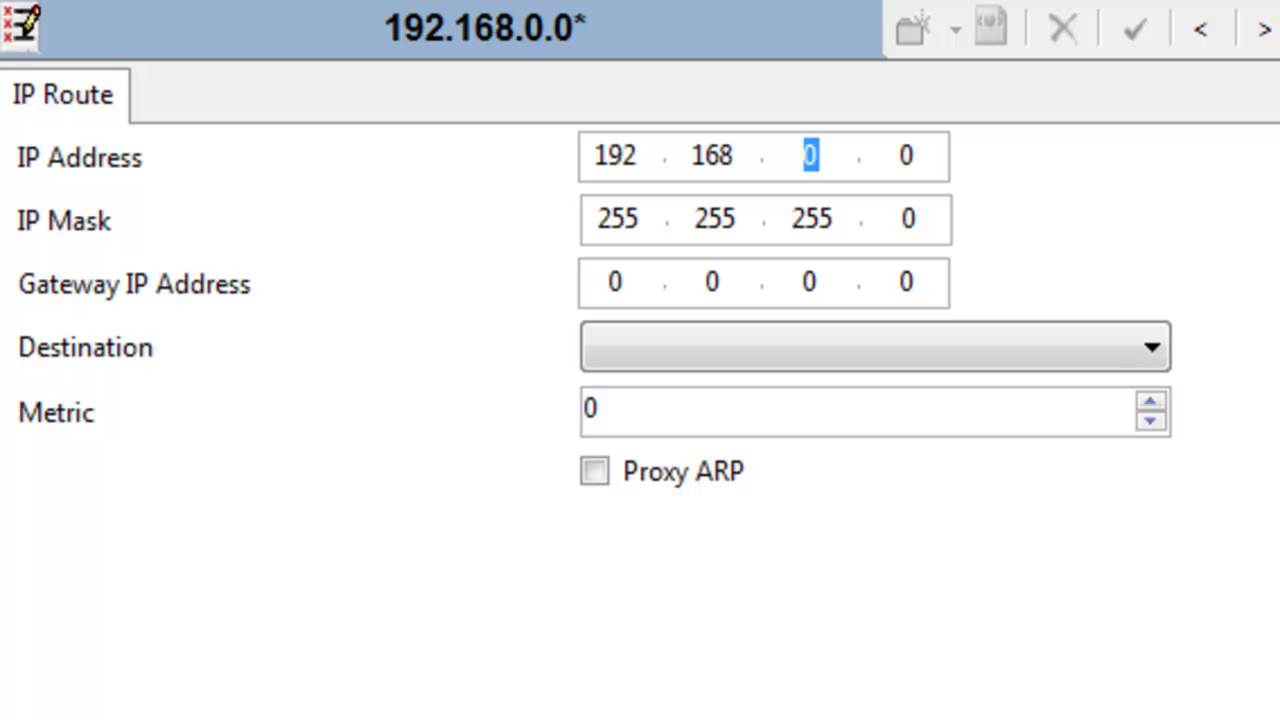
type("1")
left_click(610, 281)
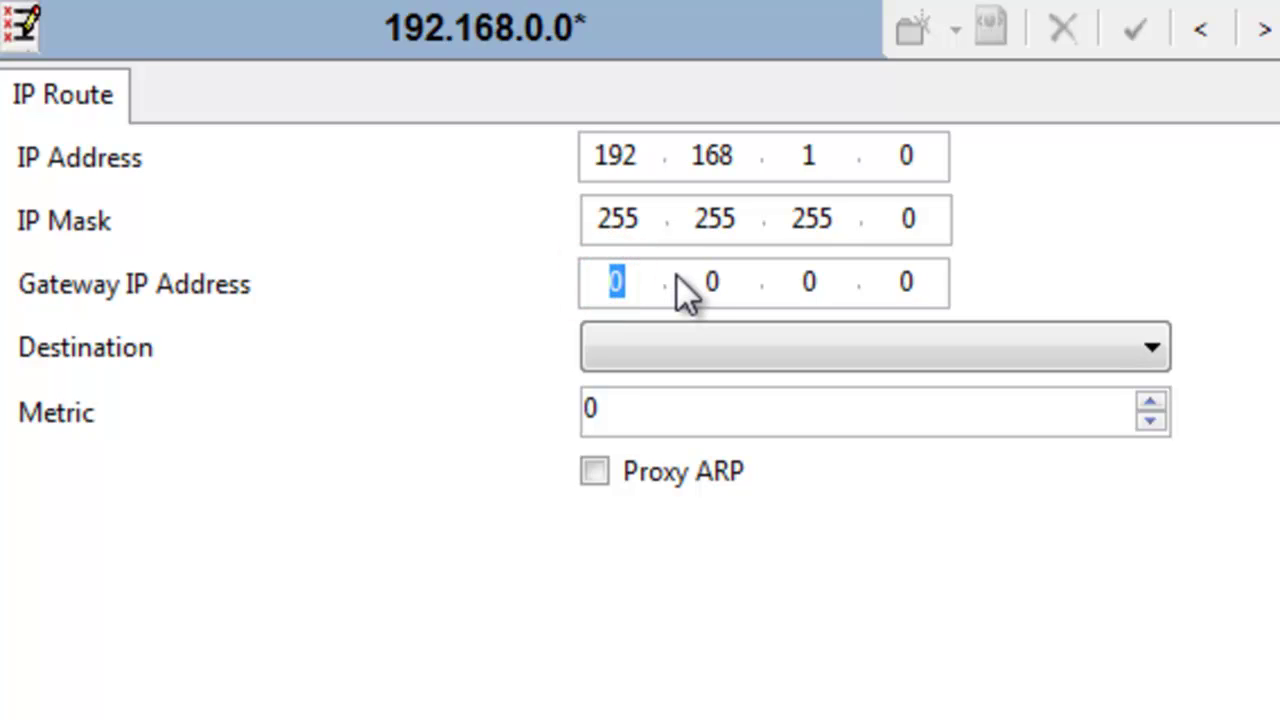
type("192.")
type("168.1")
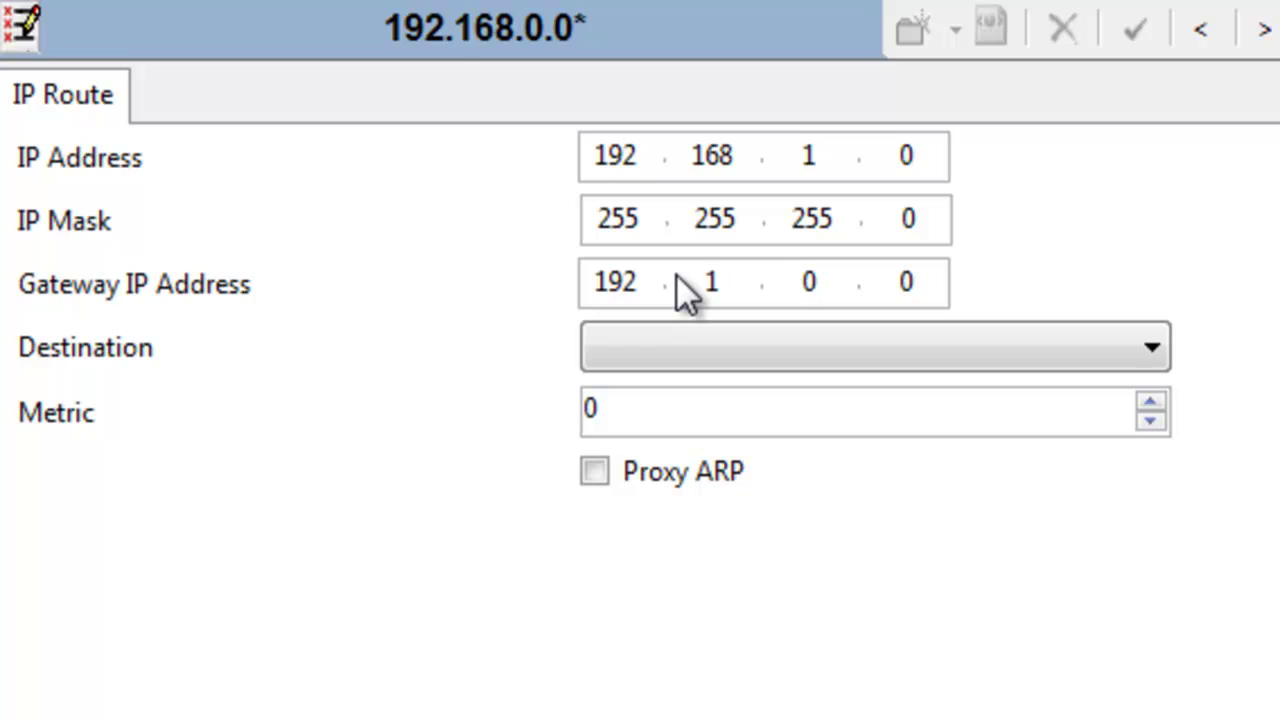
key("period")
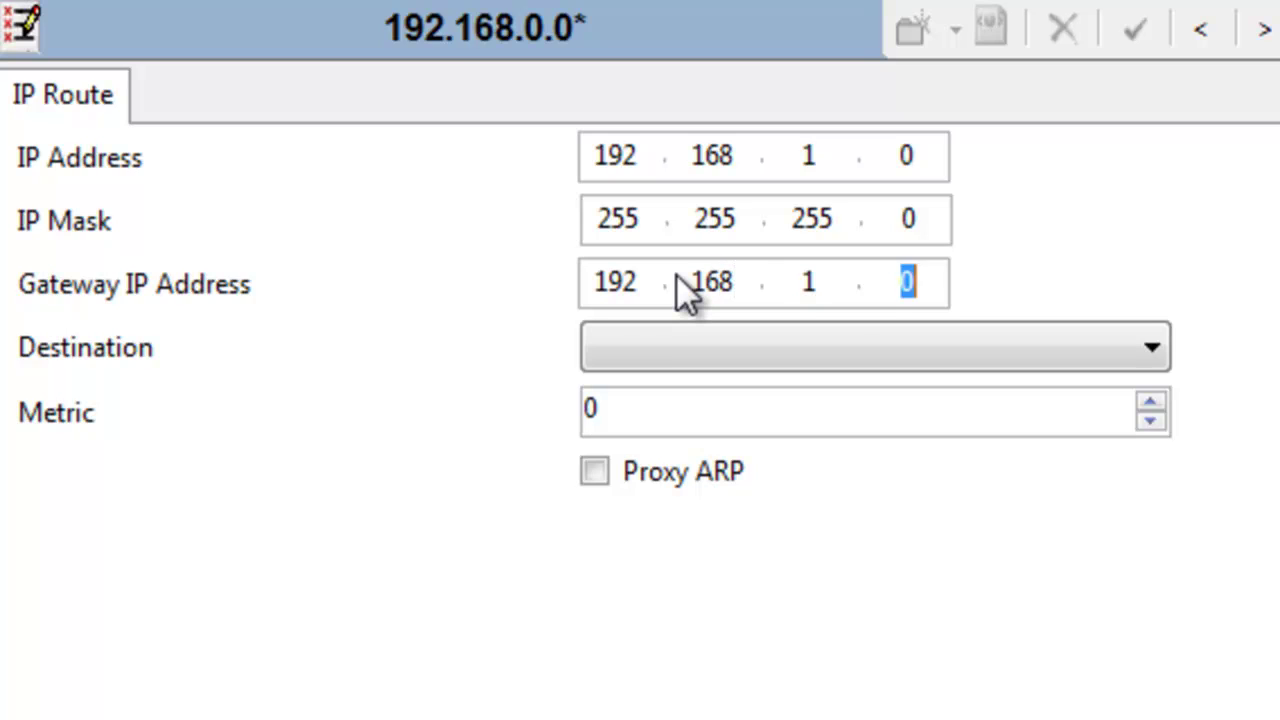
type("1")
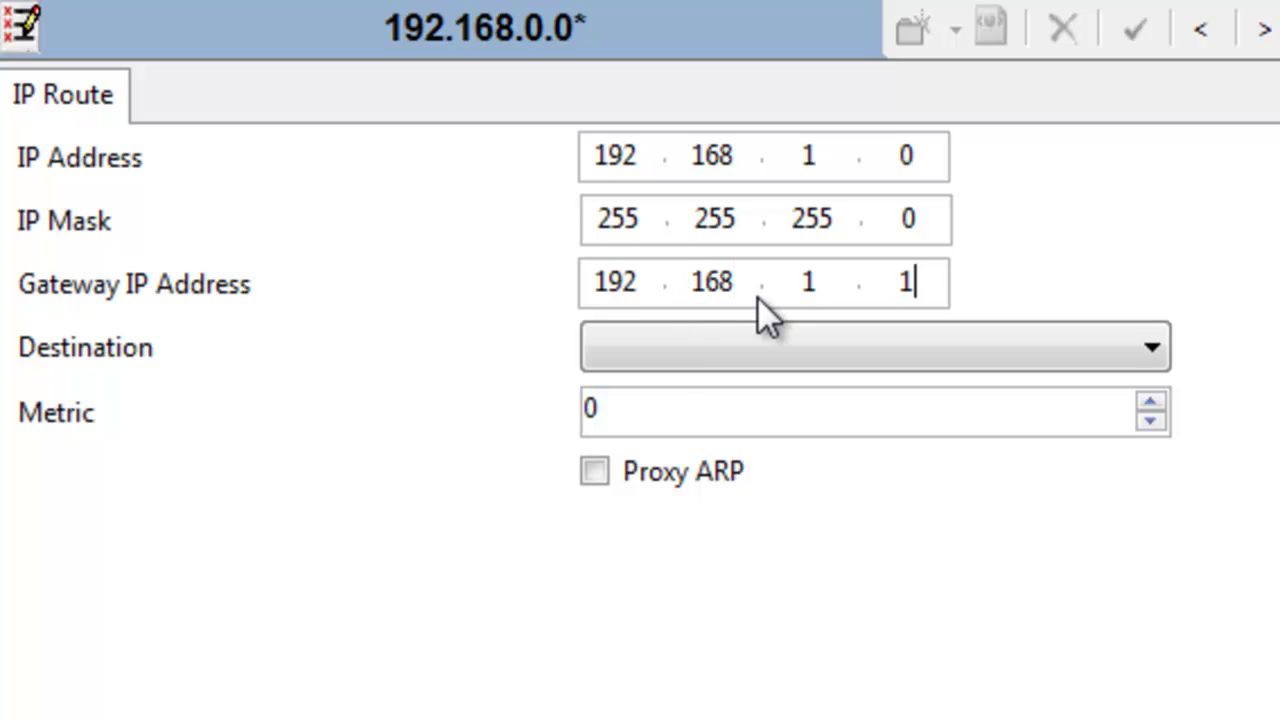
left_click(715, 347)
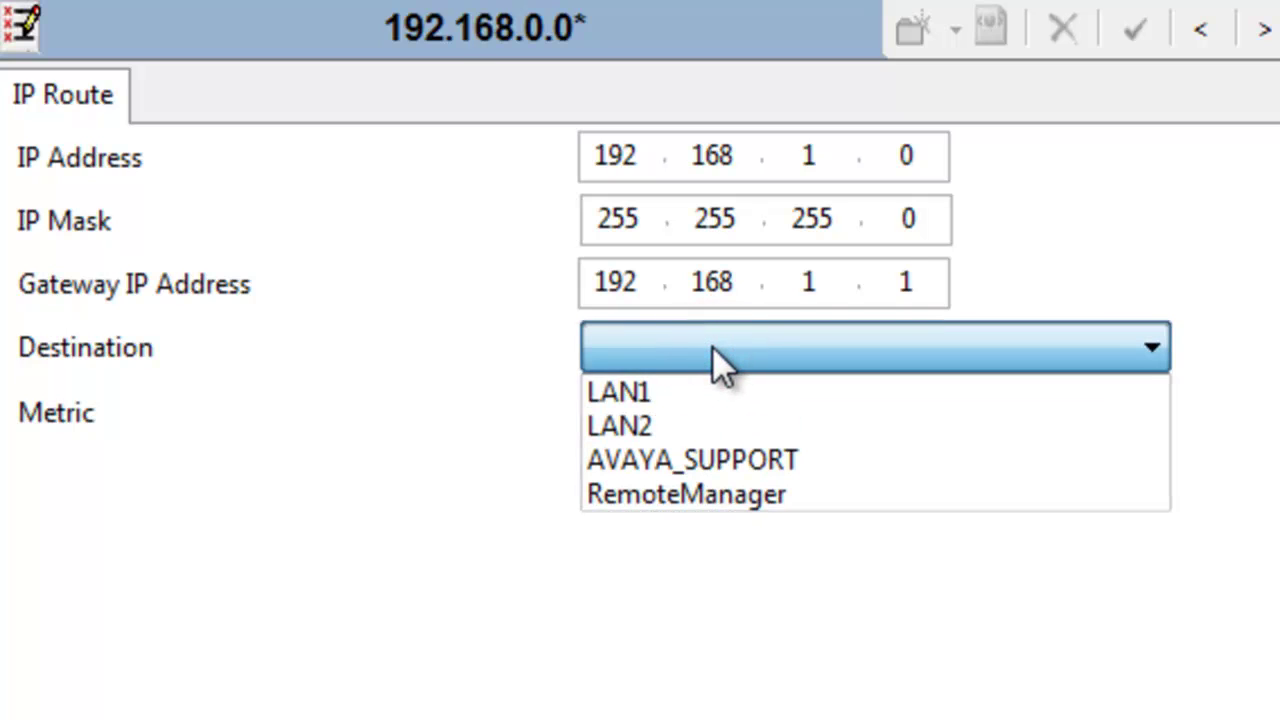
left_click(700, 427)
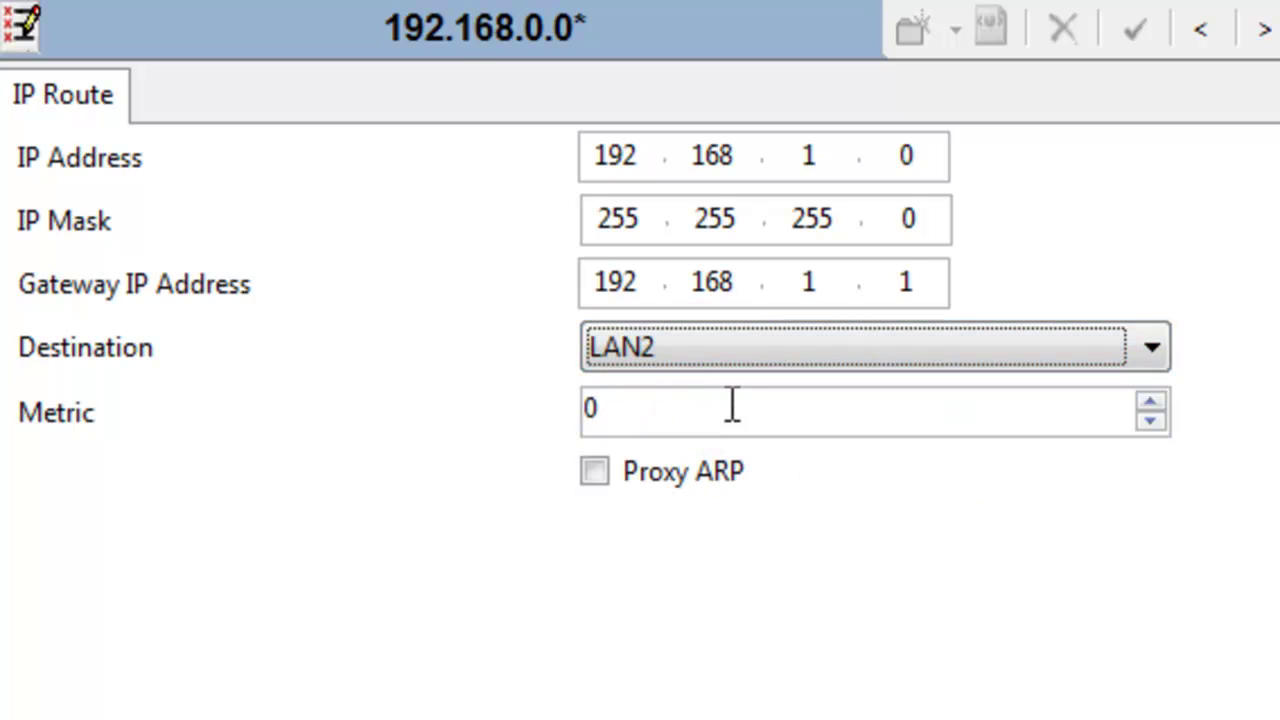
left_click(1152, 346)
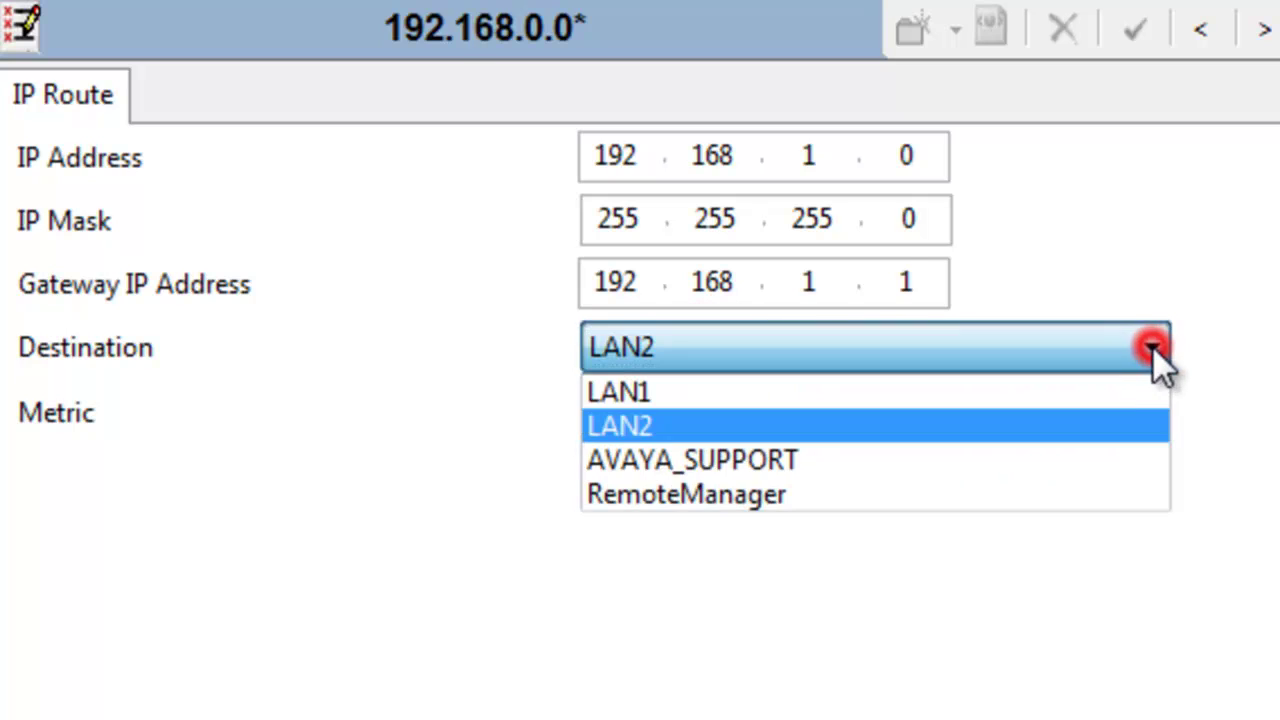
left_click(988, 425)
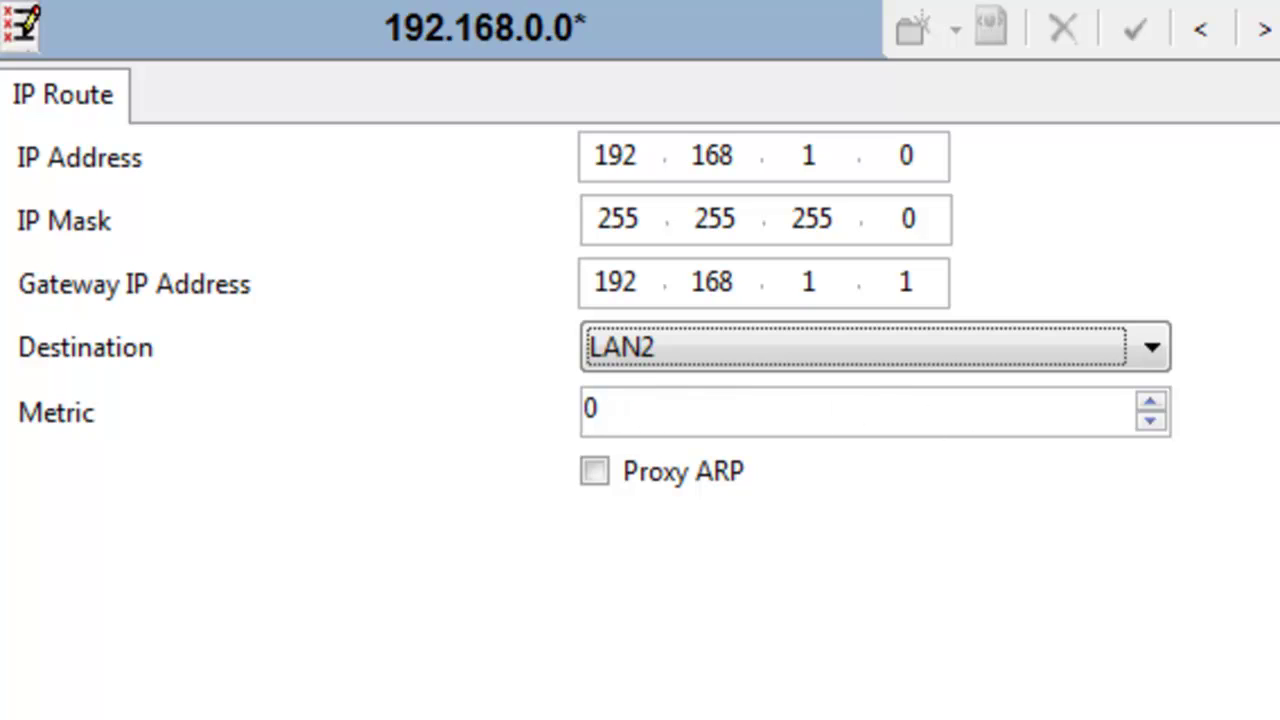
key("Return")
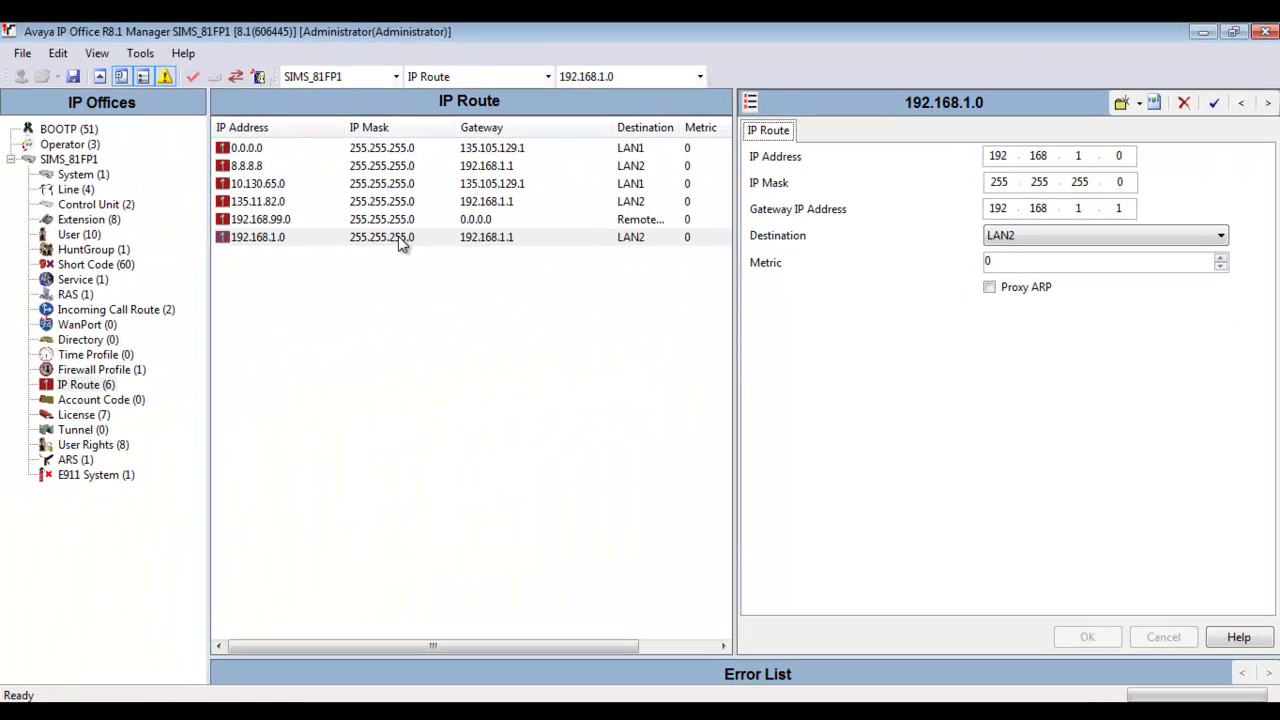
With the new 192.168.1.0 route selected, save the configuration to SIMS_81FP1 in Merge mode
left_click(267, 245)
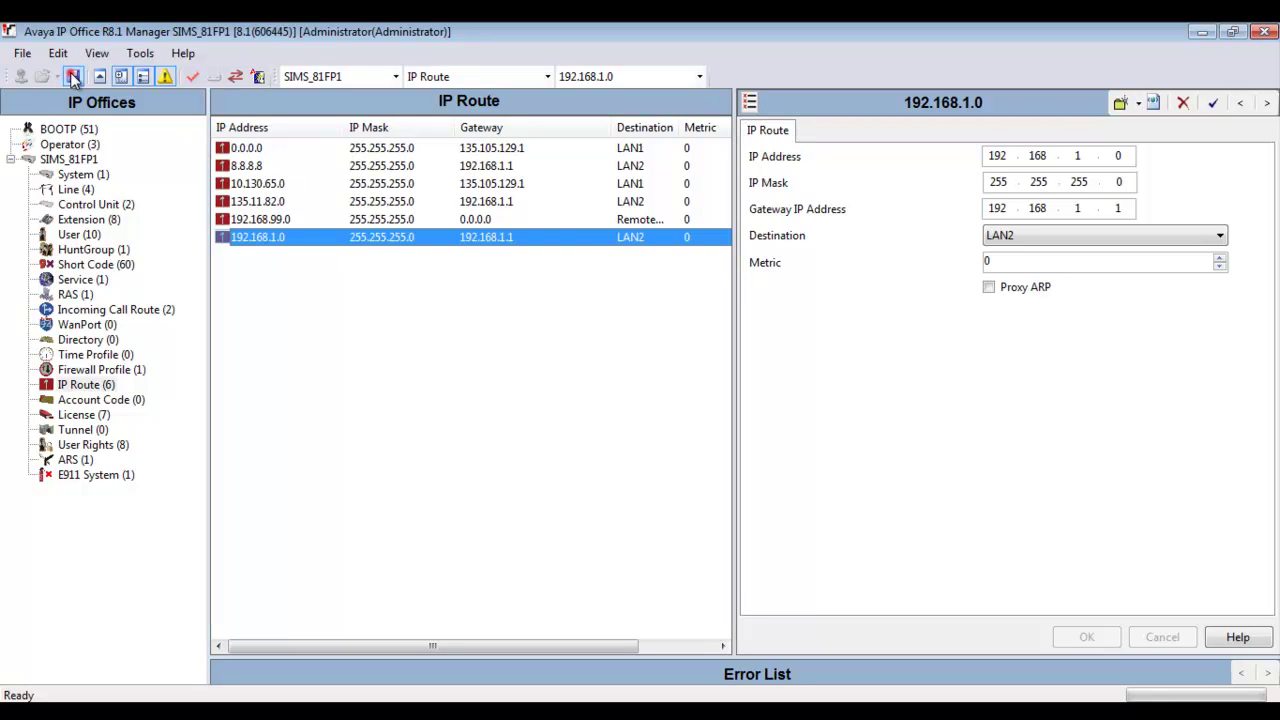
left_click(73, 78)
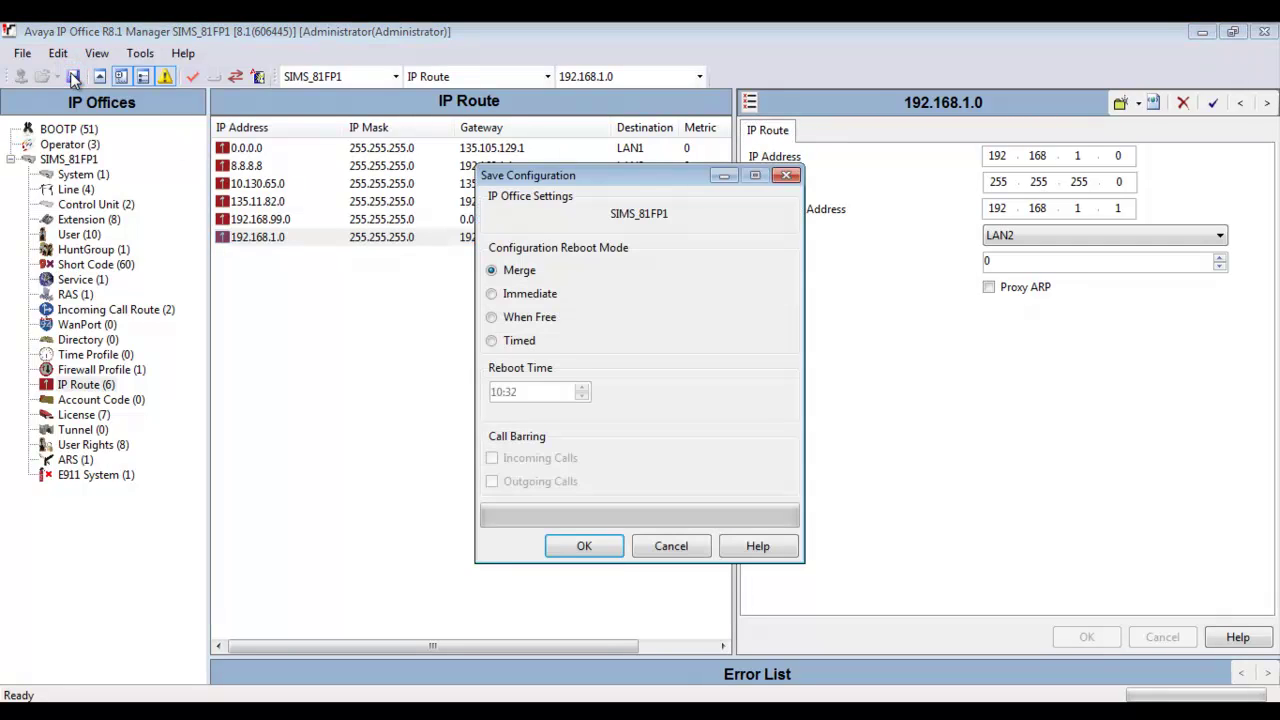
left_click(570, 268)
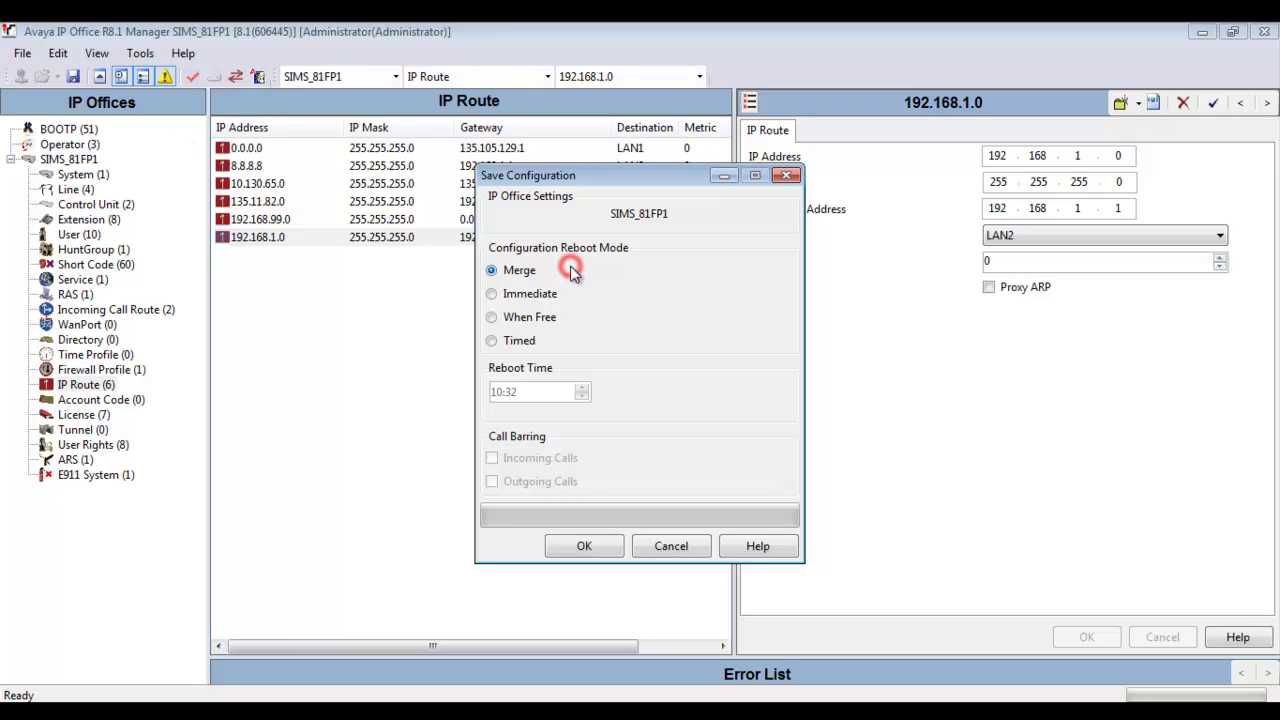
left_click(578, 547)
left_click(578, 547)
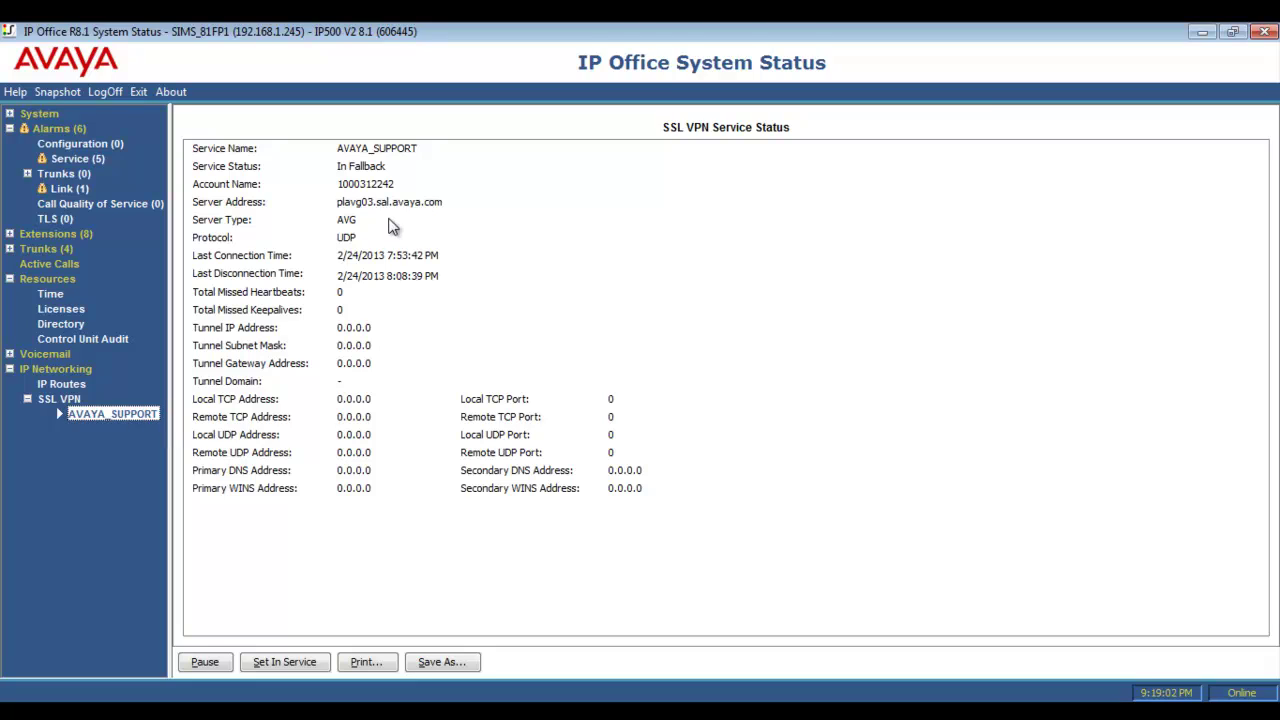
Check that AVAYA_SUPPORT's SSL VPN status is In Fallback, then switch to SysMonitor
left_click(398, 168)
left_click(389, 330)
key("alt+Tab")
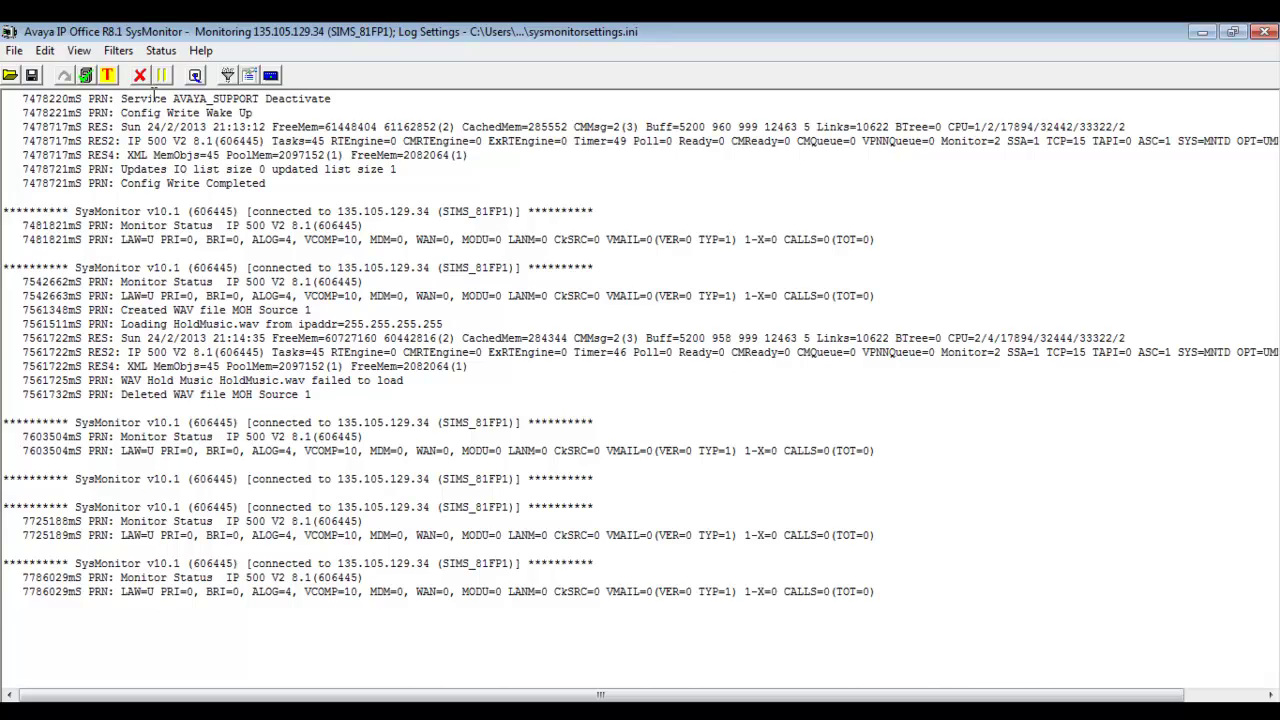
In Trace Options tick VPN Configuration, Session, SessionState and System Development Tracing, then apply
left_click(118, 50)
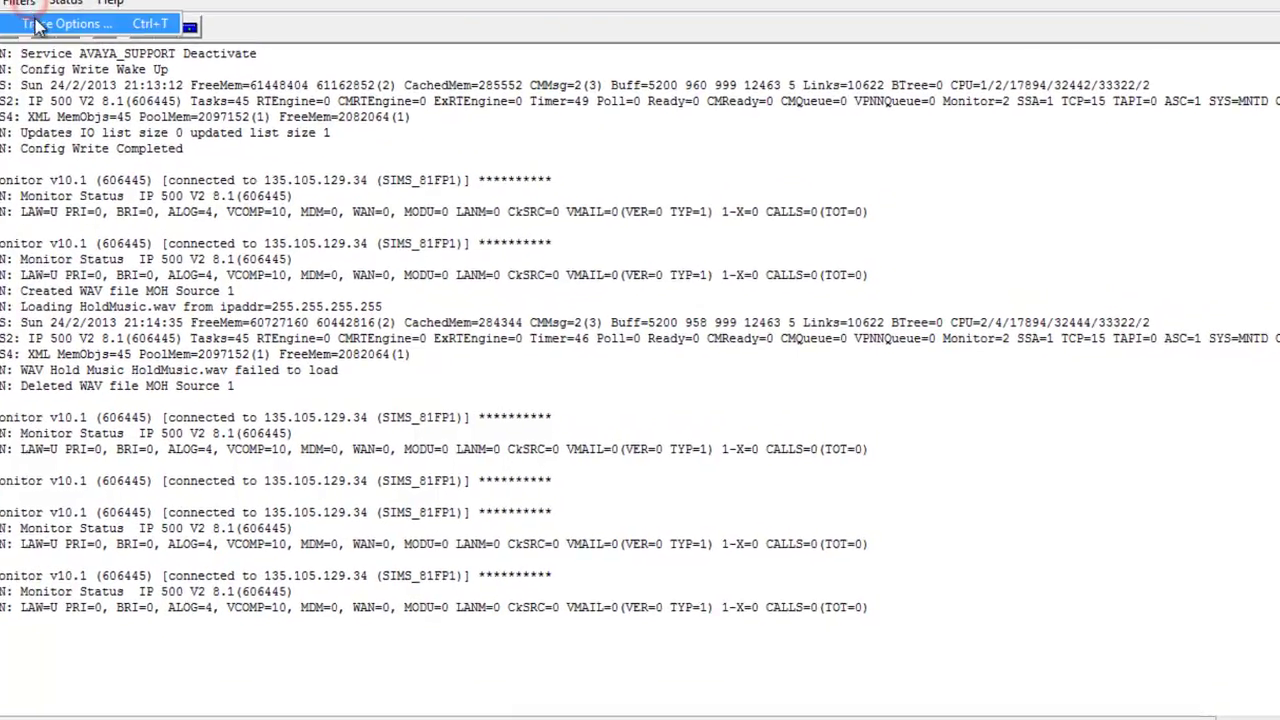
left_click(150, 70)
left_click(463, 102)
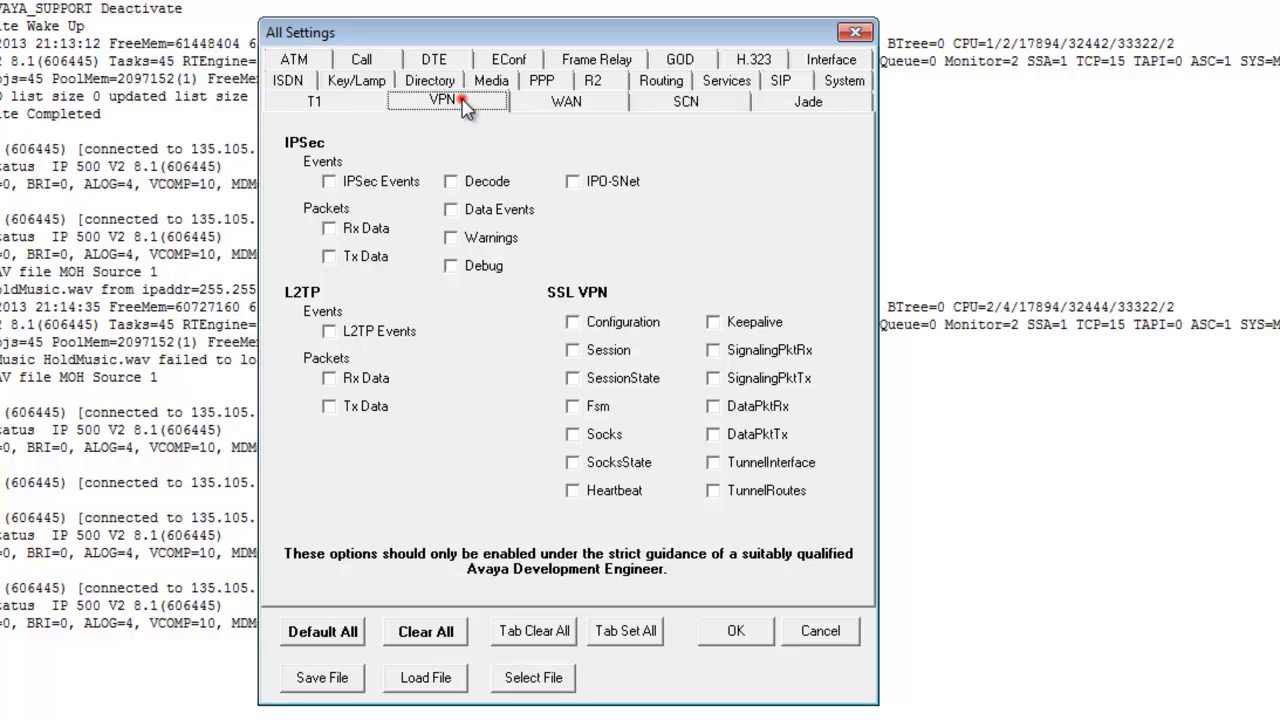
left_click(572, 322)
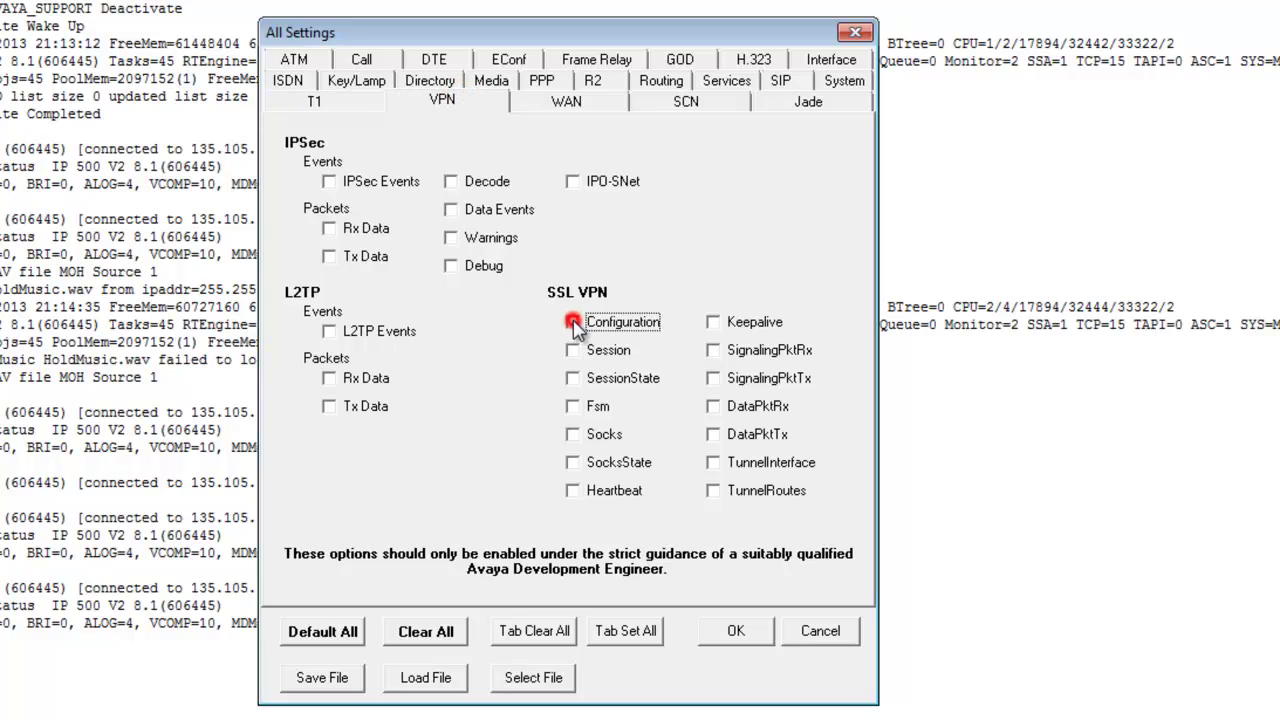
left_click(574, 351)
left_click(574, 379)
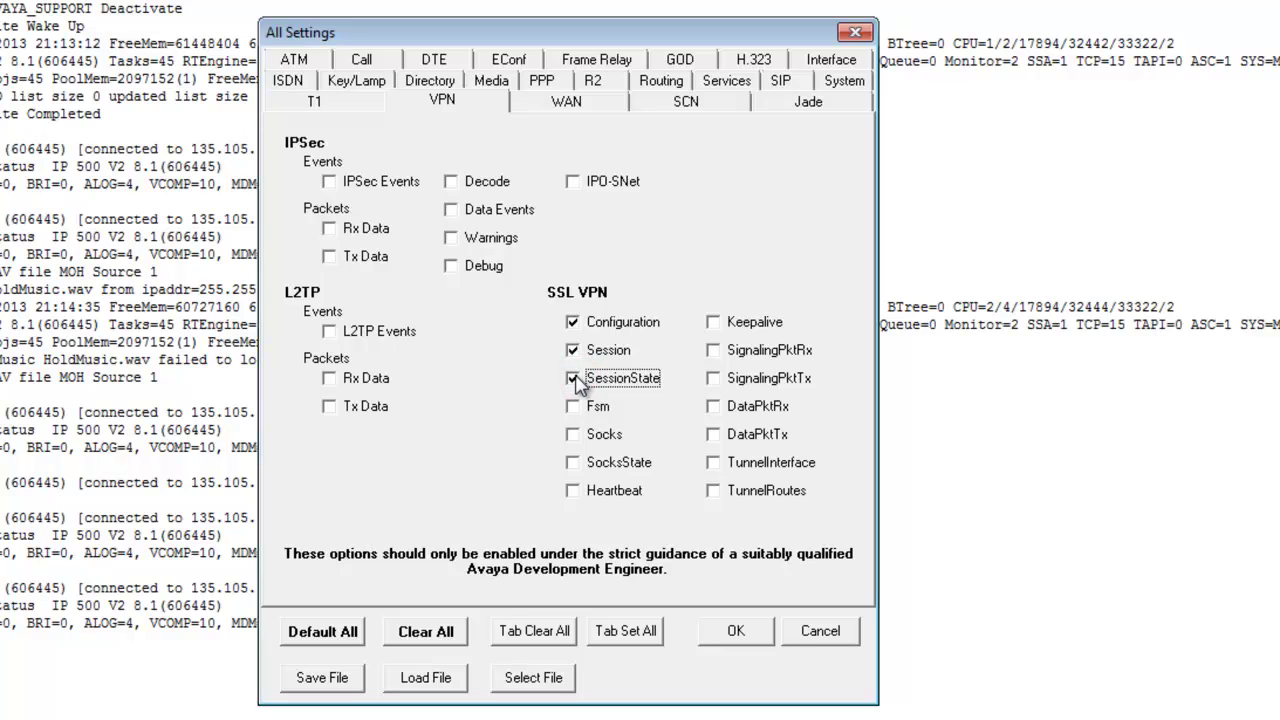
left_click(844, 81)
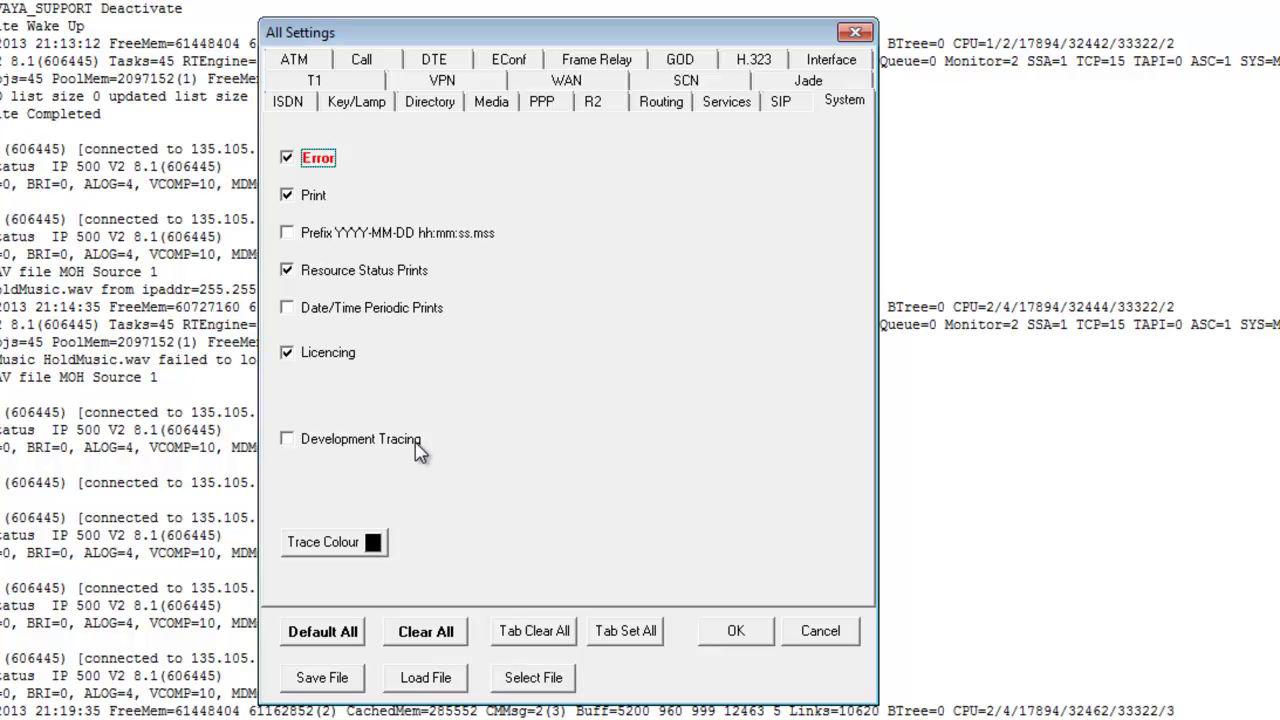
left_click(417, 442)
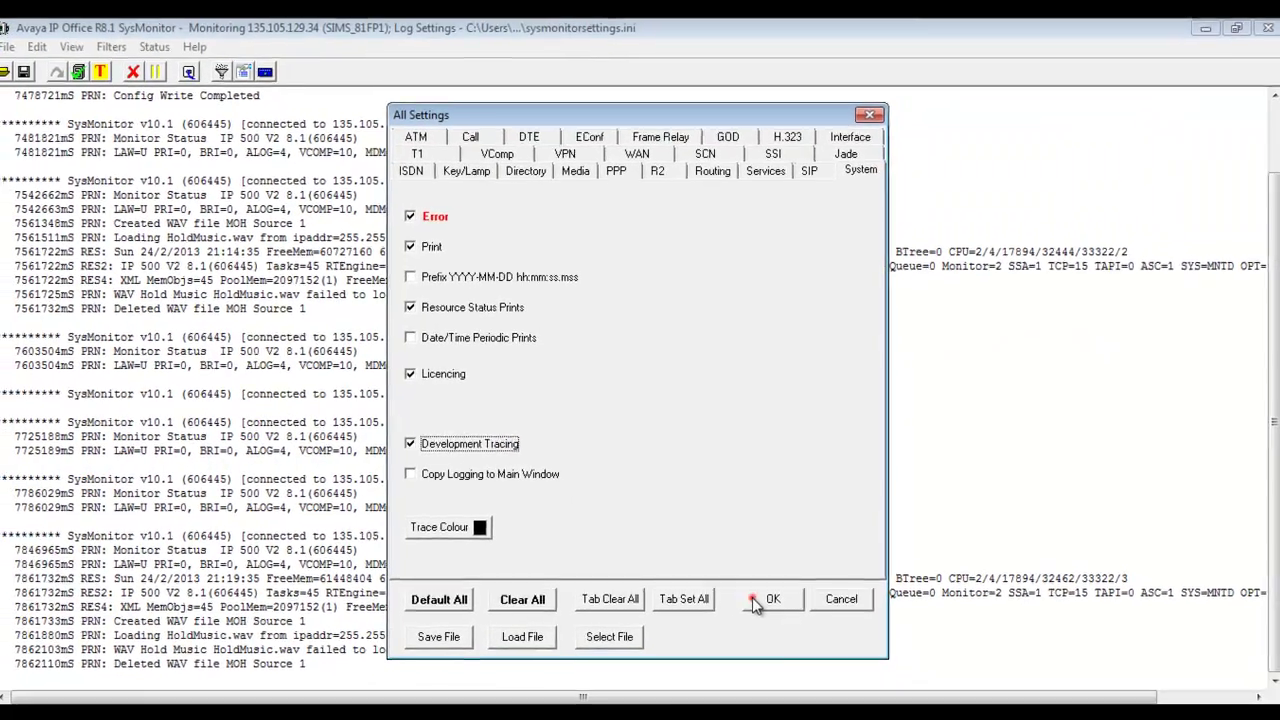
left_click(735, 620)
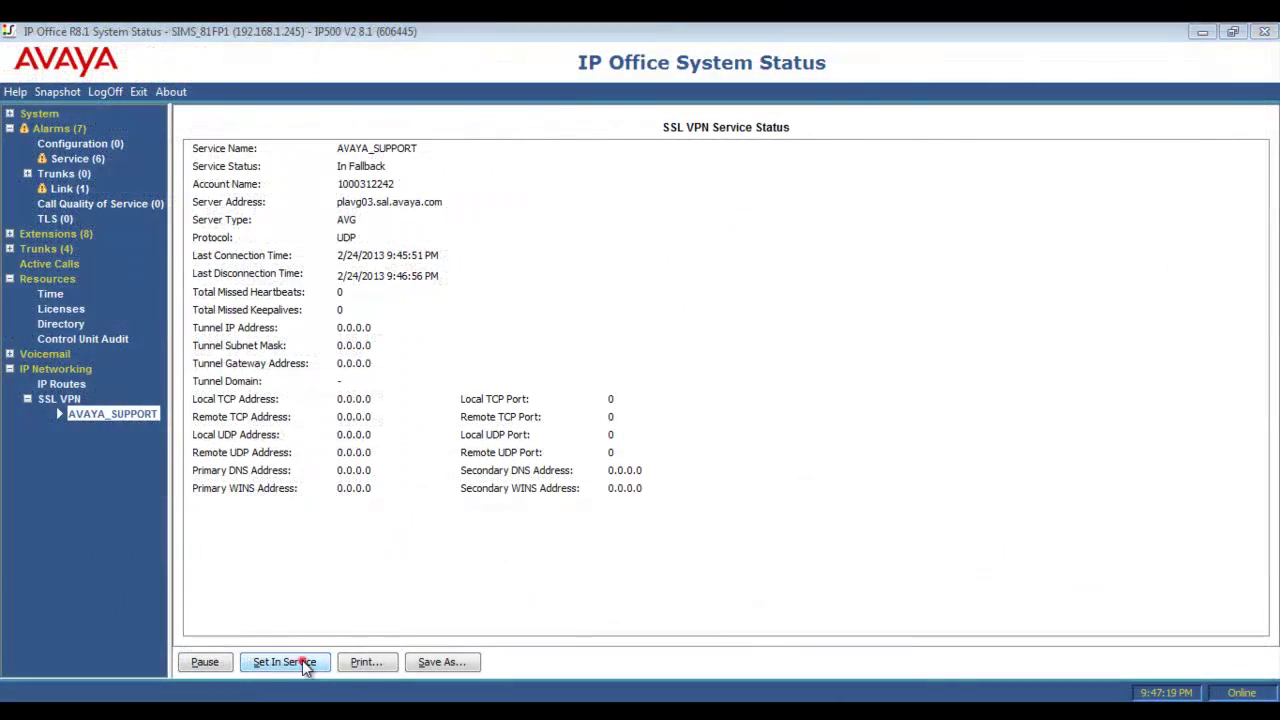
Set the AVAYA_SUPPORT SSL VPN service In Service and check its 172.23.32.131 tunnel details
left_click(302, 660)
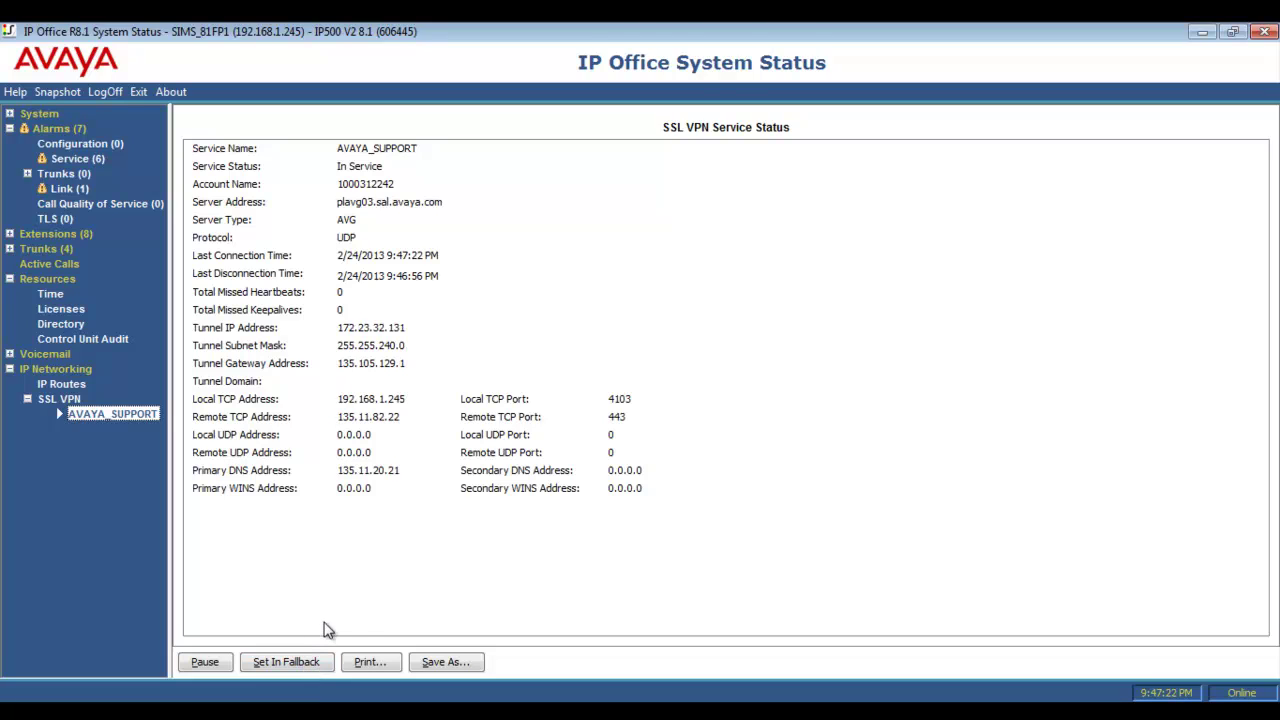
left_click(420, 336)
Back in SysMonitor, stop screen logging and review the Connected AVAYA_SUPPORT SSL VPN trace lines
key("alt+Tab")
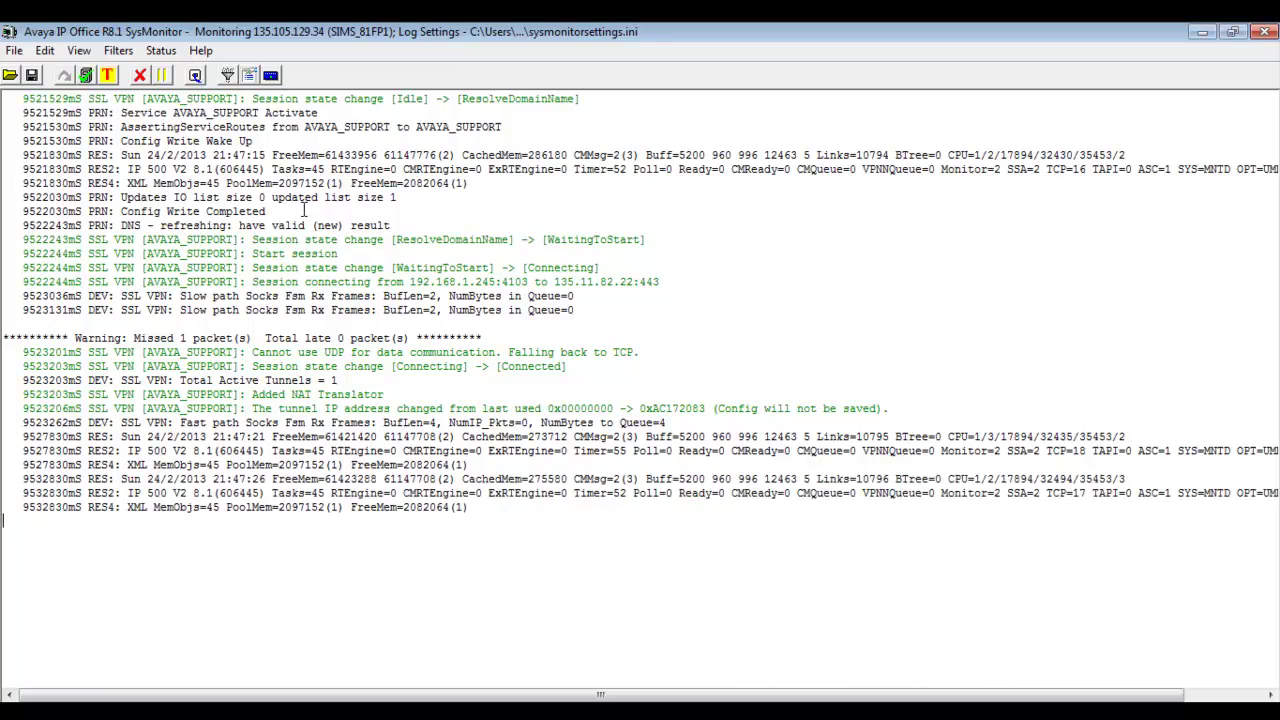
left_click(163, 77)
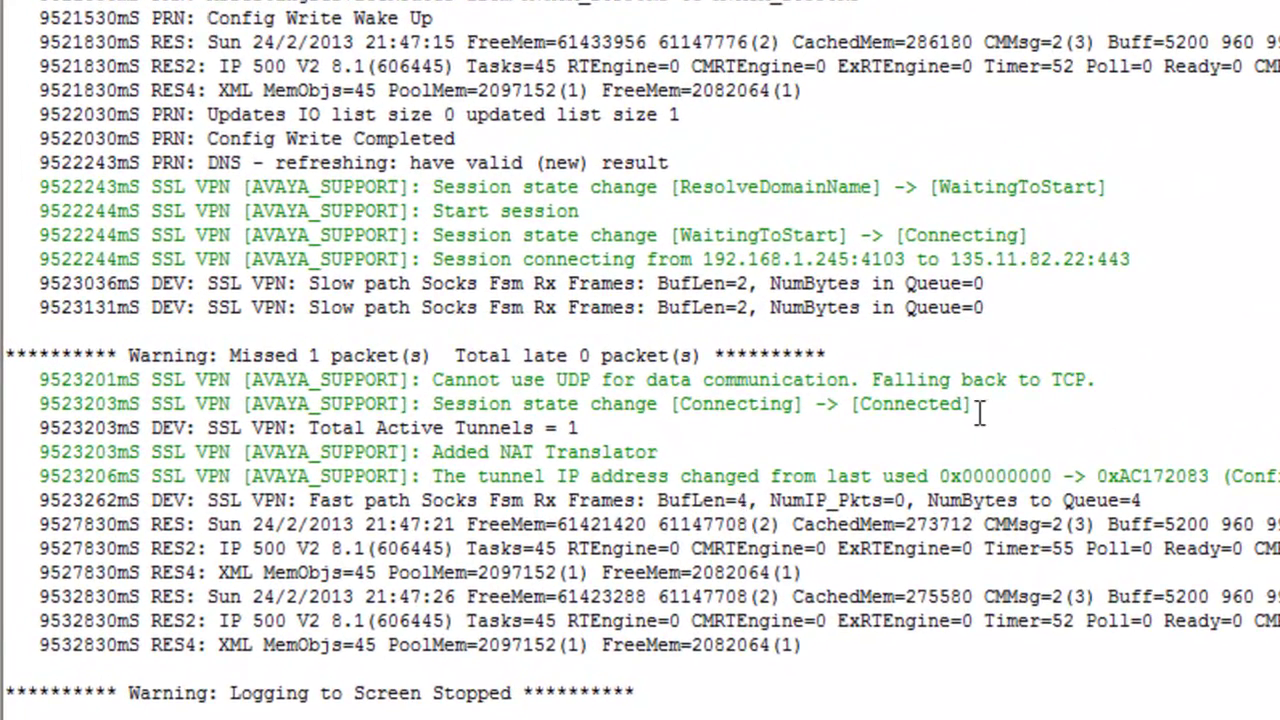
left_click(980, 413)
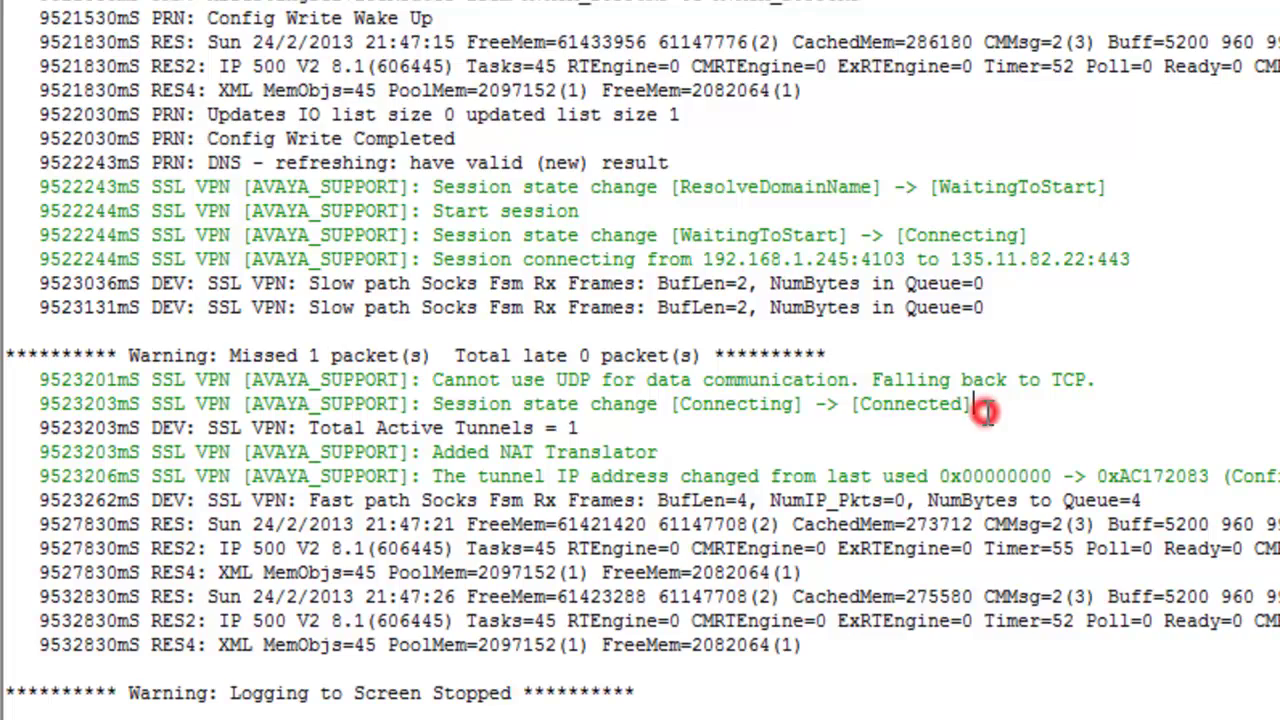
left_click(685, 452)
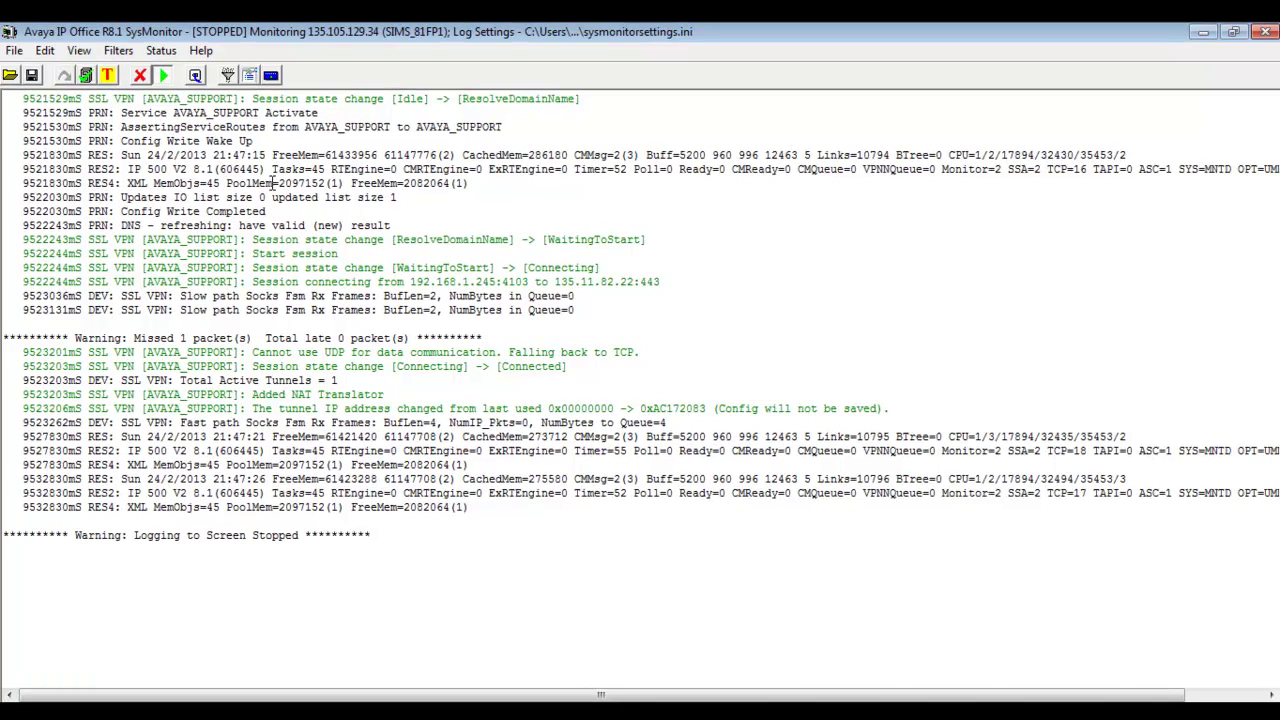
left_click(172, 54)
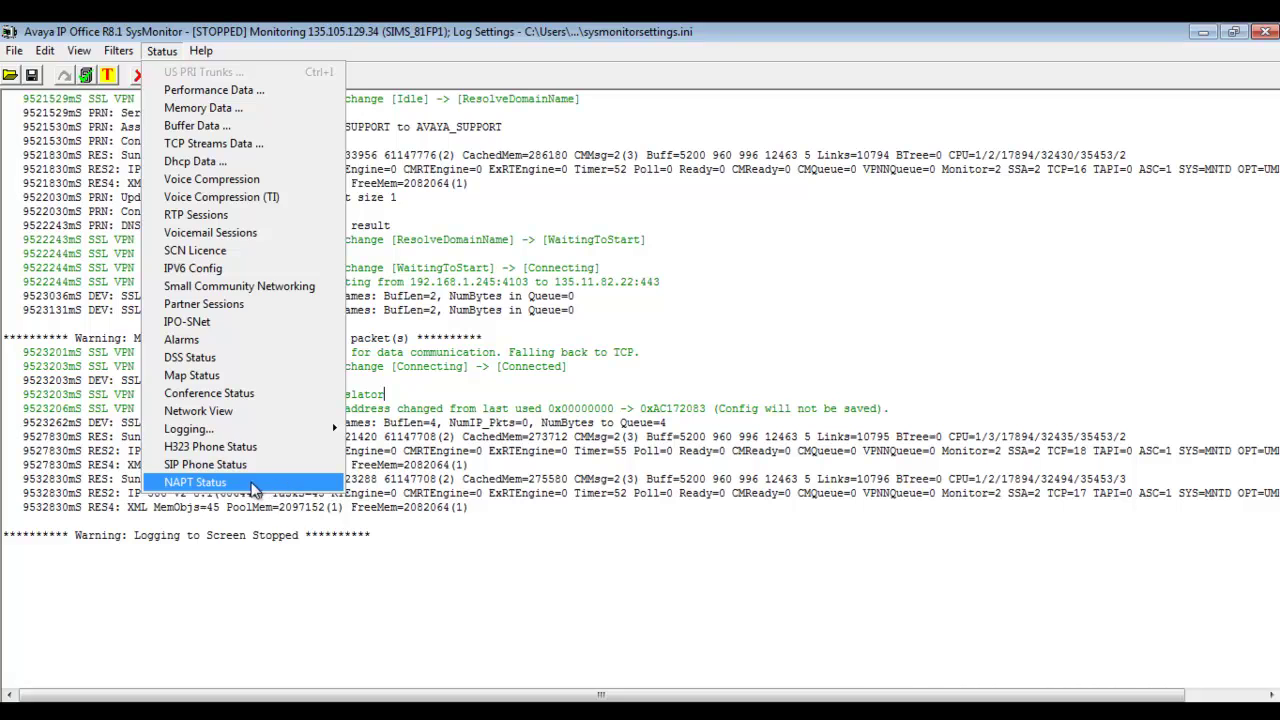
Show SysMonitor's NAPT Status maximized, listing the AVAYA_SUPPORT sessions and NAT entries to 172.23.32.131
left_click(233, 484)
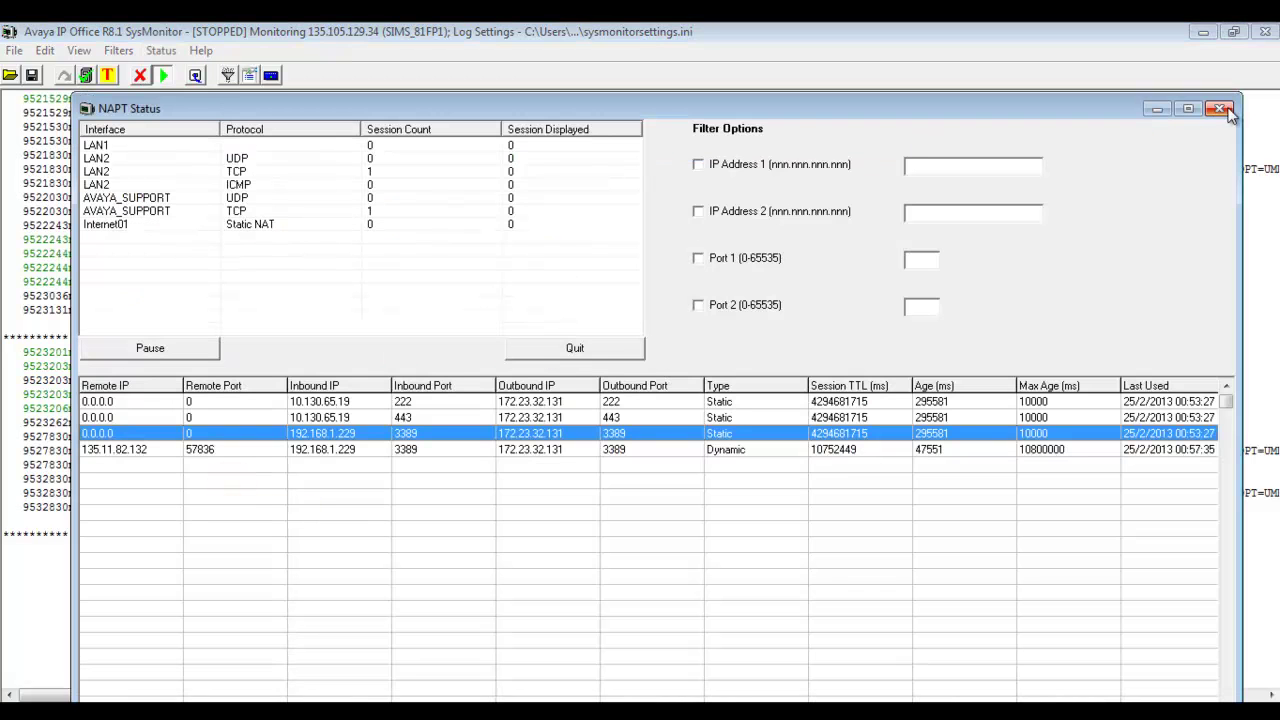
left_click(1187, 105)
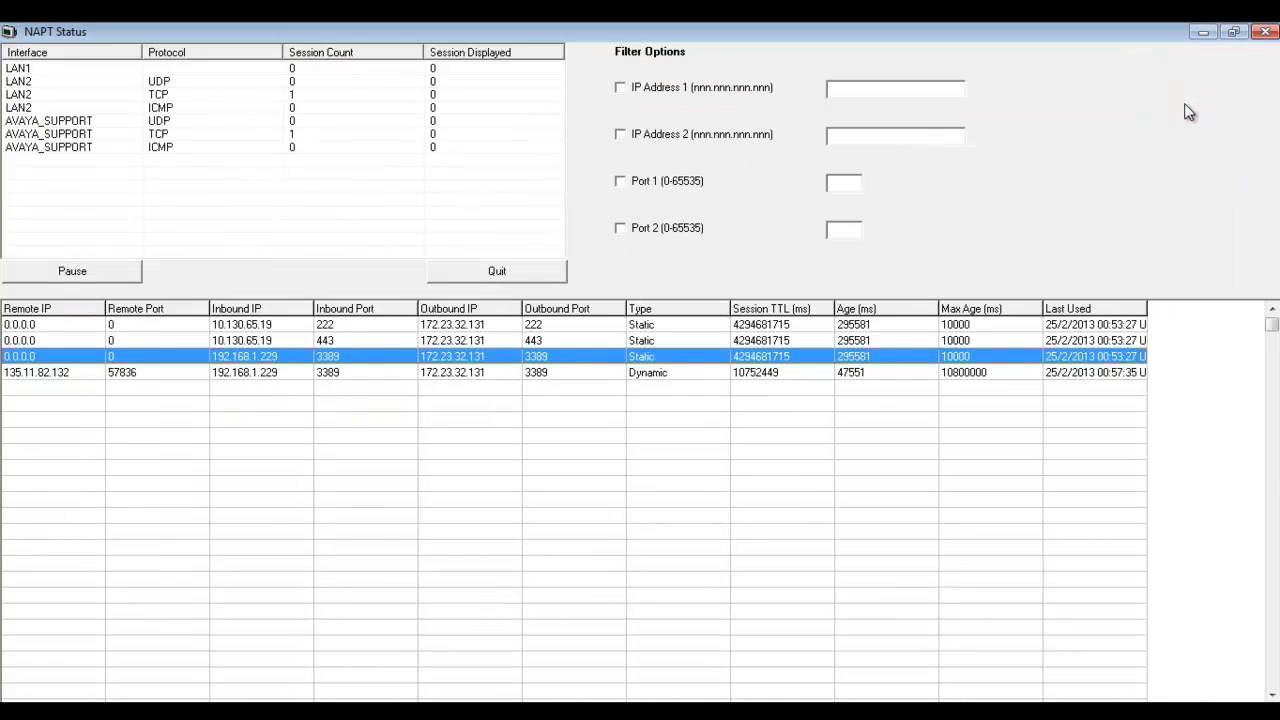